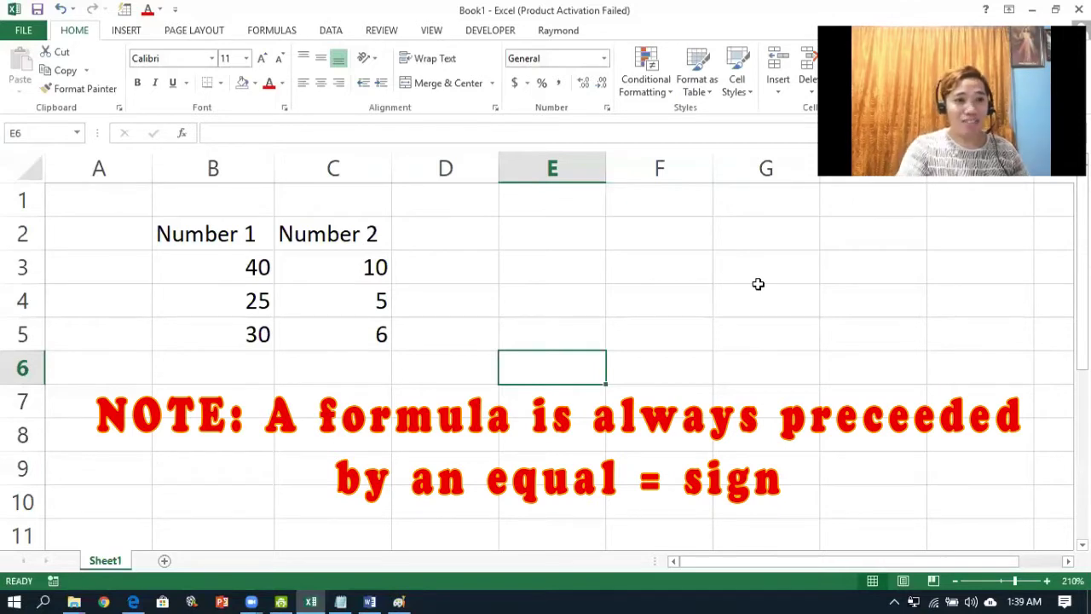
- Enter the heading 'sum' in cell D2 beside Number 2
{"action": "key", "text": "Left"}
{"action": "key", "text": "Left"}
{"action": "key", "text": "Up"}
{"action": "key", "text": "Up"}
{"action": "key", "text": "Up"}
{"action": "key", "text": "Up"}
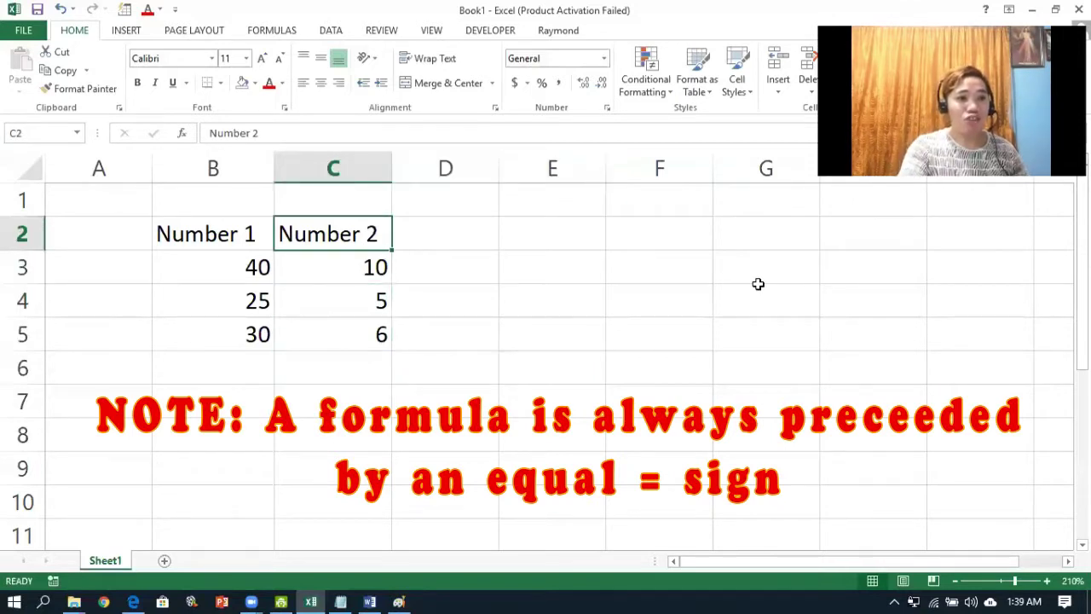
{"action": "key", "text": "Right"}
{"action": "type", "text": "sum"}
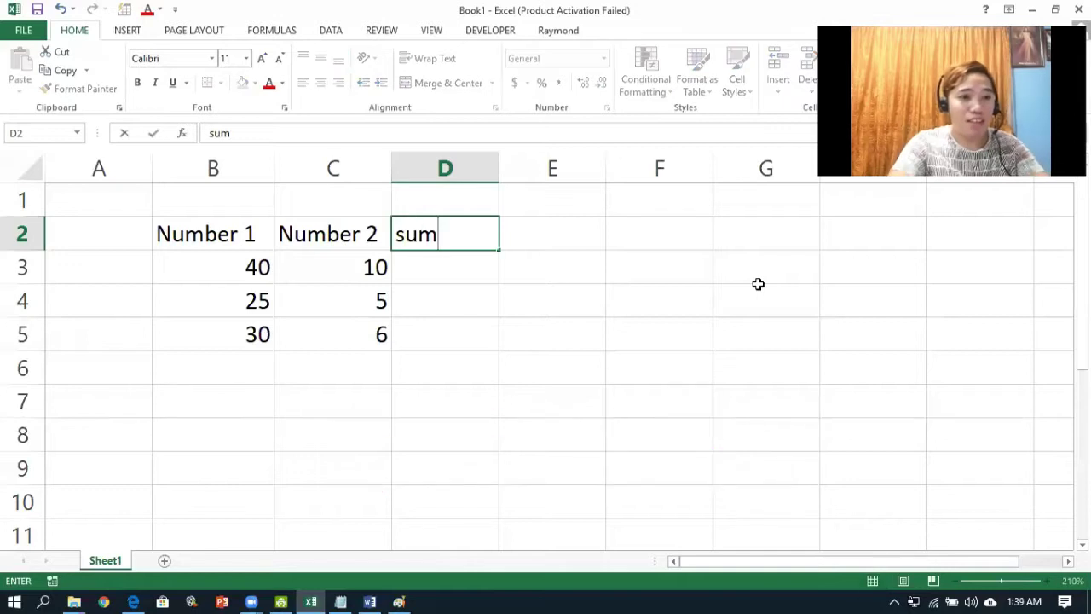
{"action": "key", "text": "Return"}
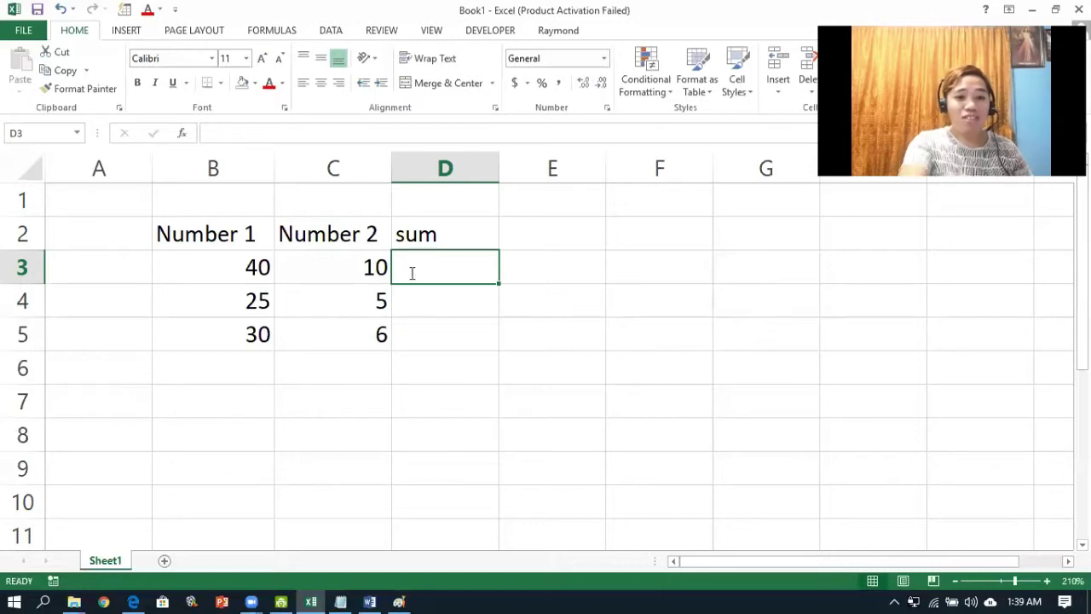
- Start a formula in D3, cancel it, and move down the column
{"action": "type", "text": "="}
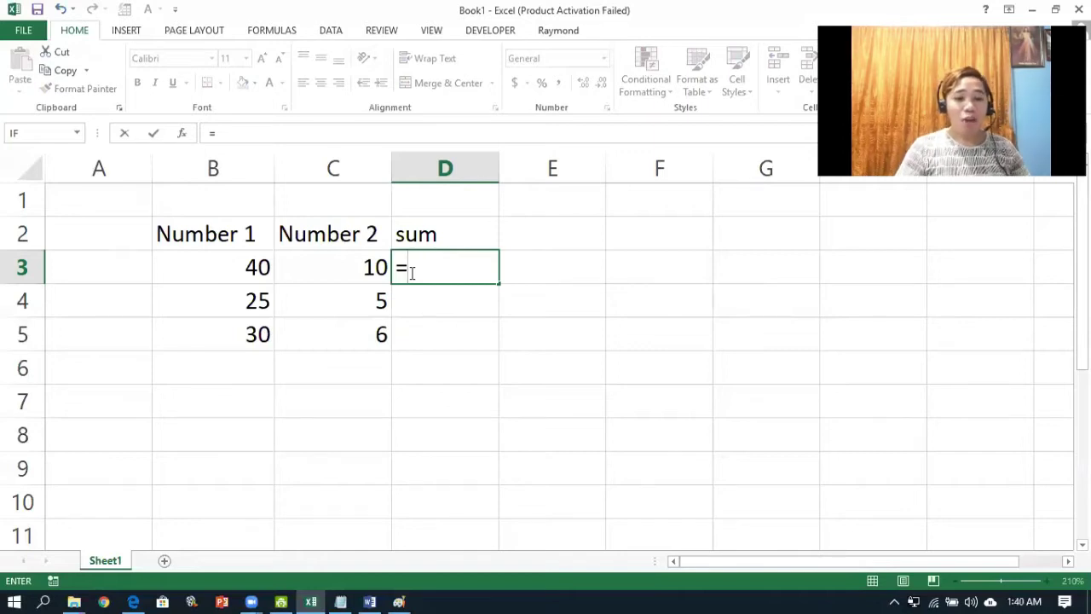
{"action": "key", "text": "Escape"}
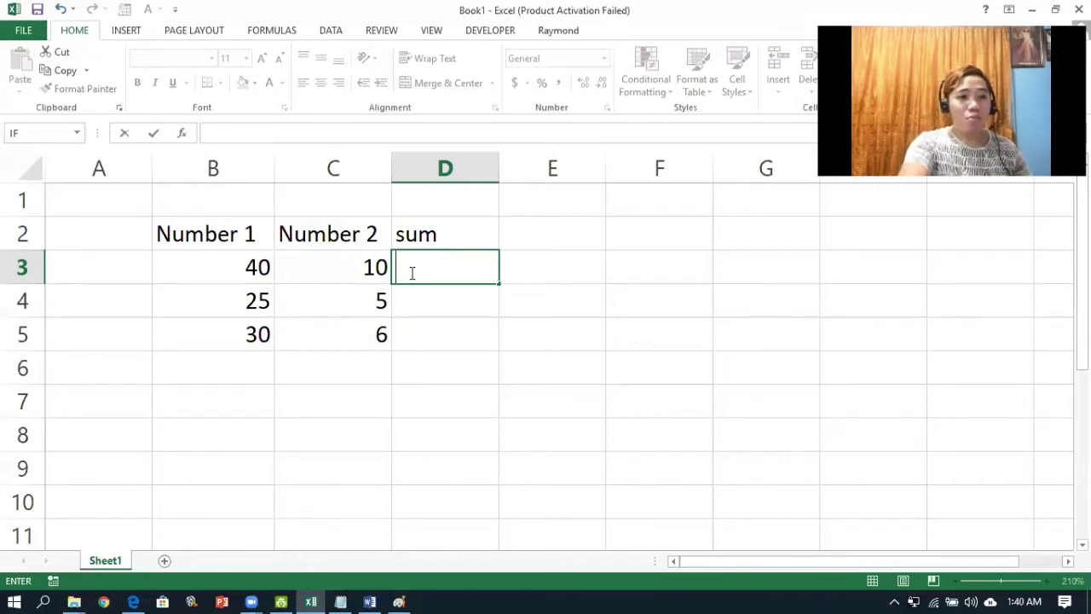
{"action": "key", "text": "Down"}
{"action": "key", "text": "Down"}
{"action": "key", "text": "Down"}
- Show the PEMDAS order-of-operations chart over the worksheet
{"action": "key", "text": "Left"}
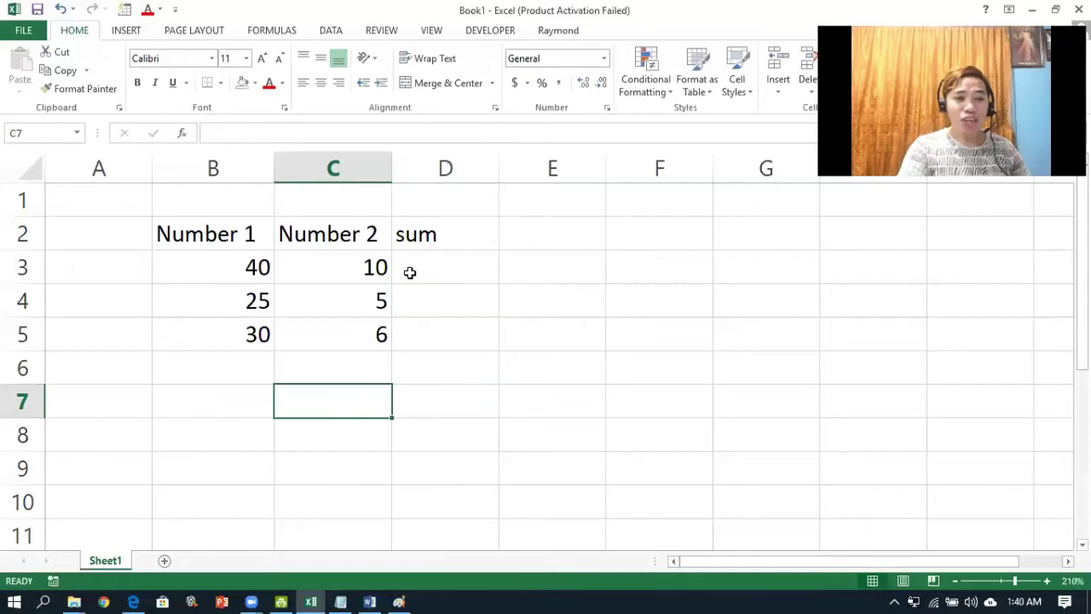
{"action": "key", "text": "Left"}
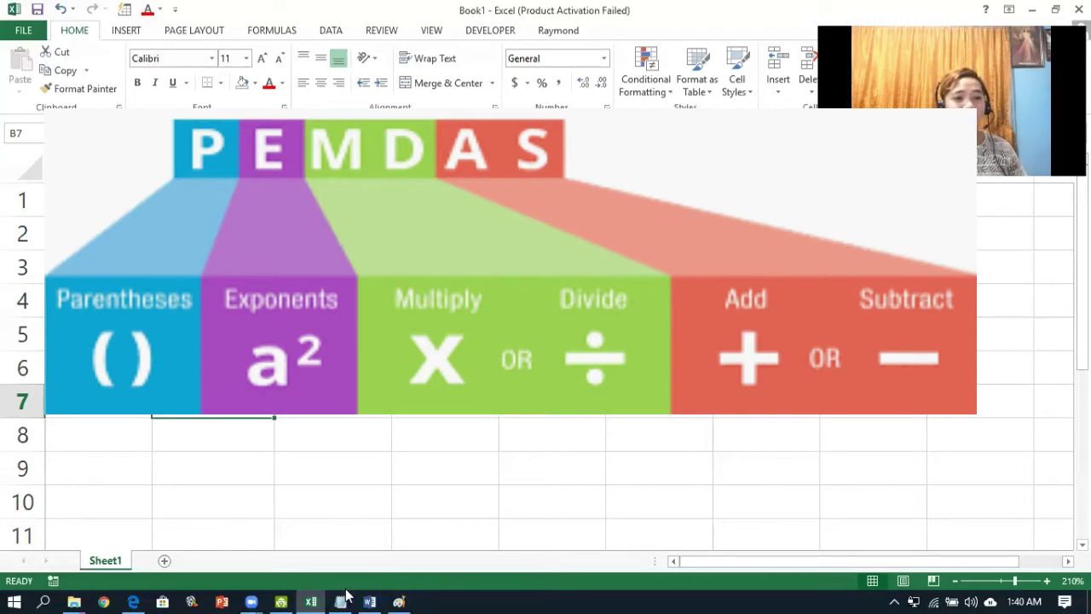
{"action": "left_click", "coordinate": [340, 602]}
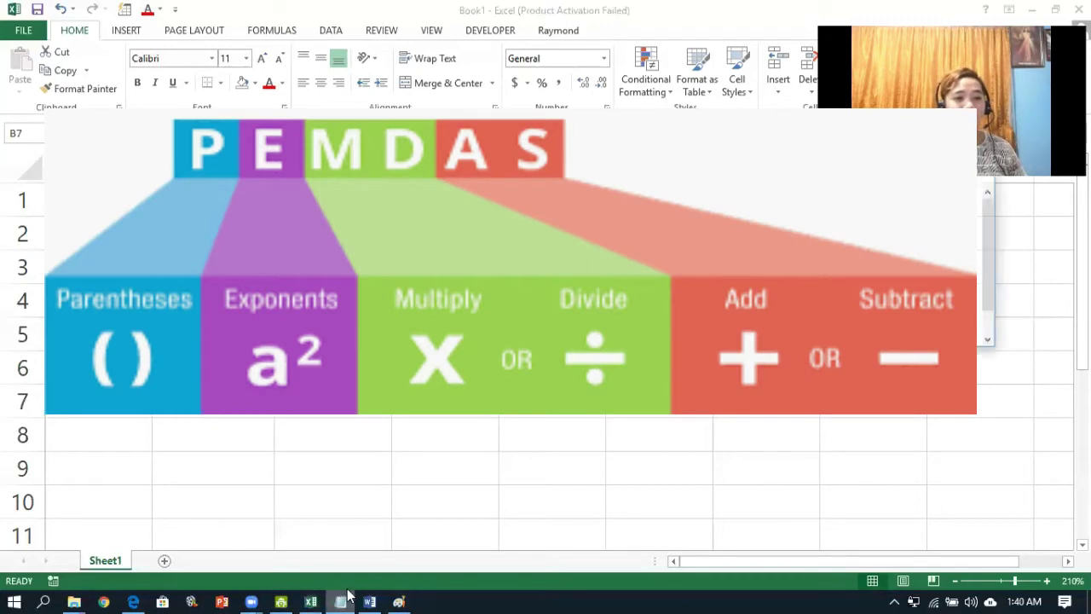
- In Paint, write P, E, M, D, A, S down the canvas, bracketing M–D and A–S
{"action": "left_click", "coordinate": [398, 602]}
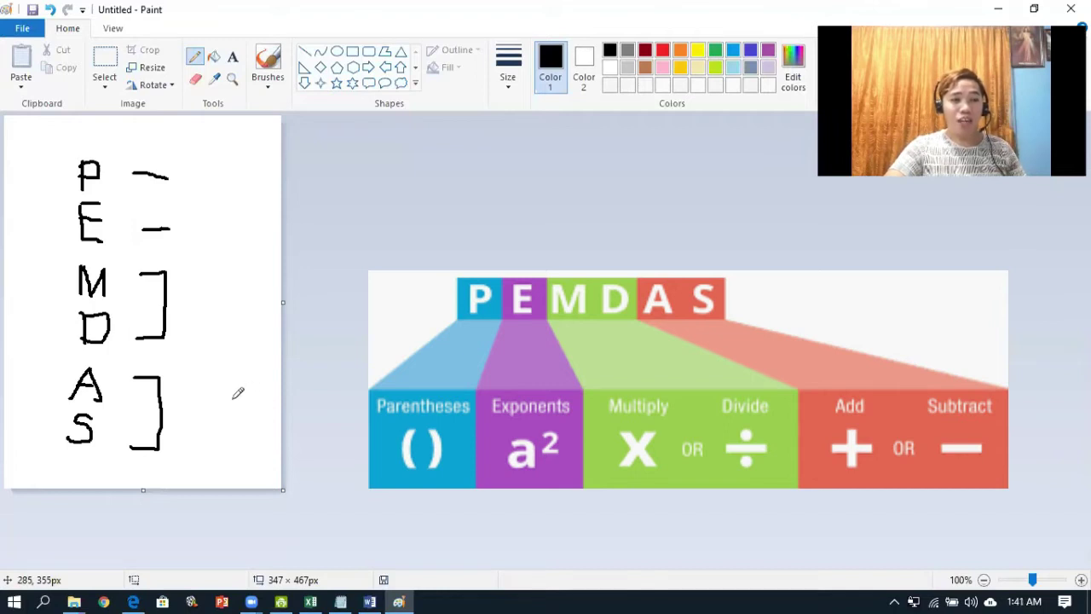
- Back in Excel, enter =5+2*3 in cell C7 so it displays 11
{"action": "left_click", "coordinate": [311, 597]}
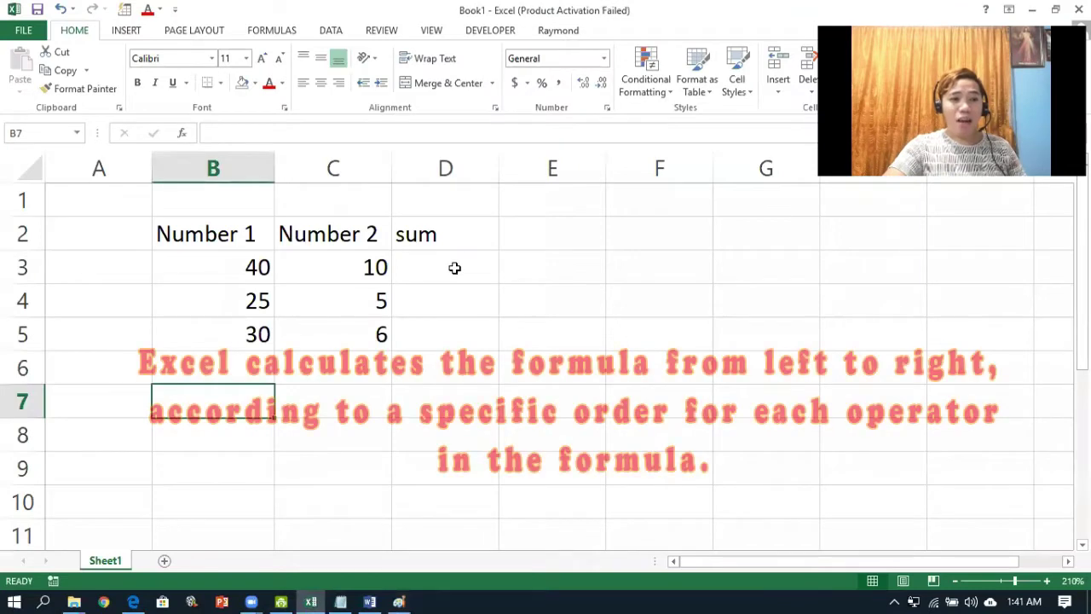
{"action": "left_click", "coordinate": [455, 267]}
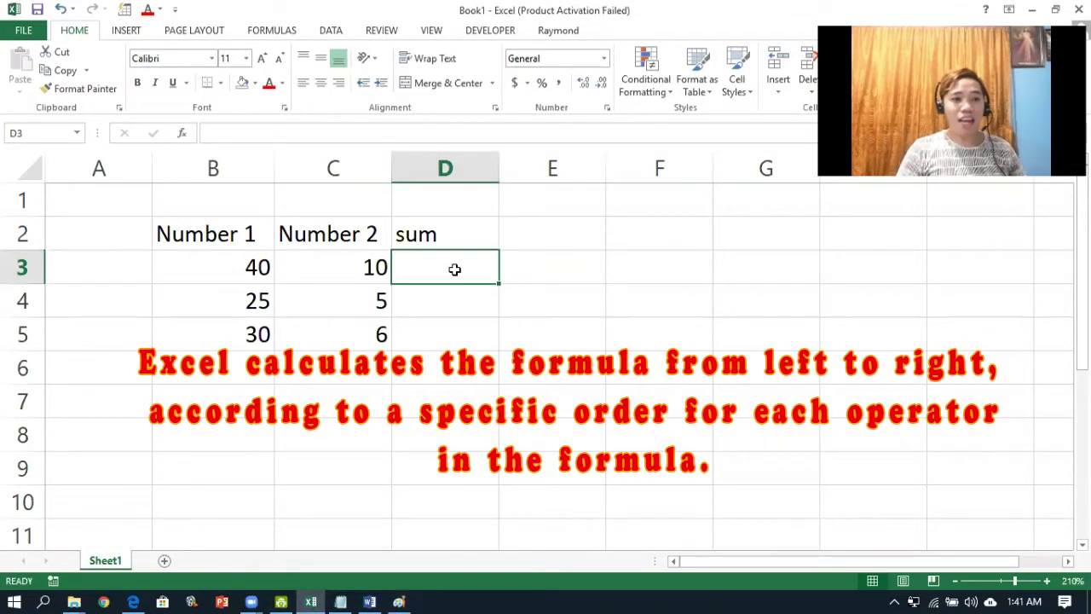
{"action": "key", "text": "Down"}
{"action": "key", "text": "Down"}
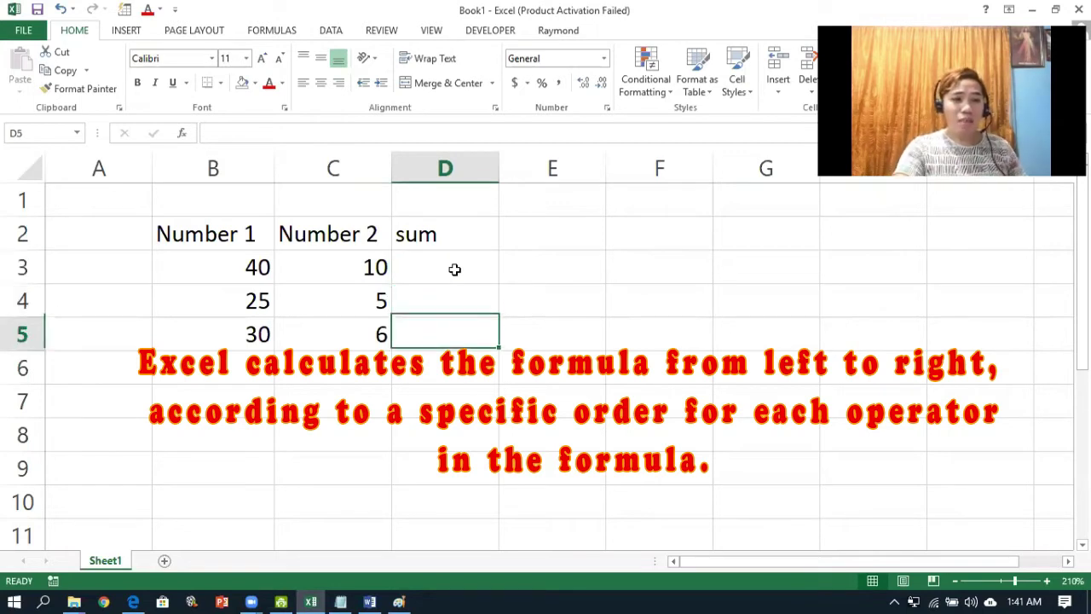
{"action": "key", "text": "Down"}
{"action": "key", "text": "Down"}
{"action": "key", "text": "Left"}
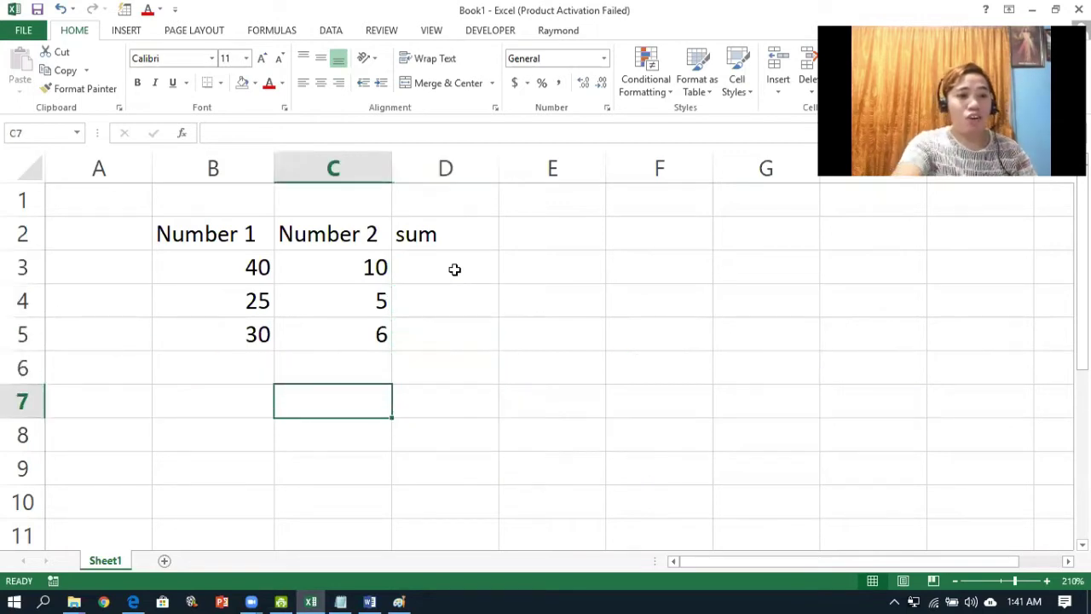
{"action": "type", "text": "="}
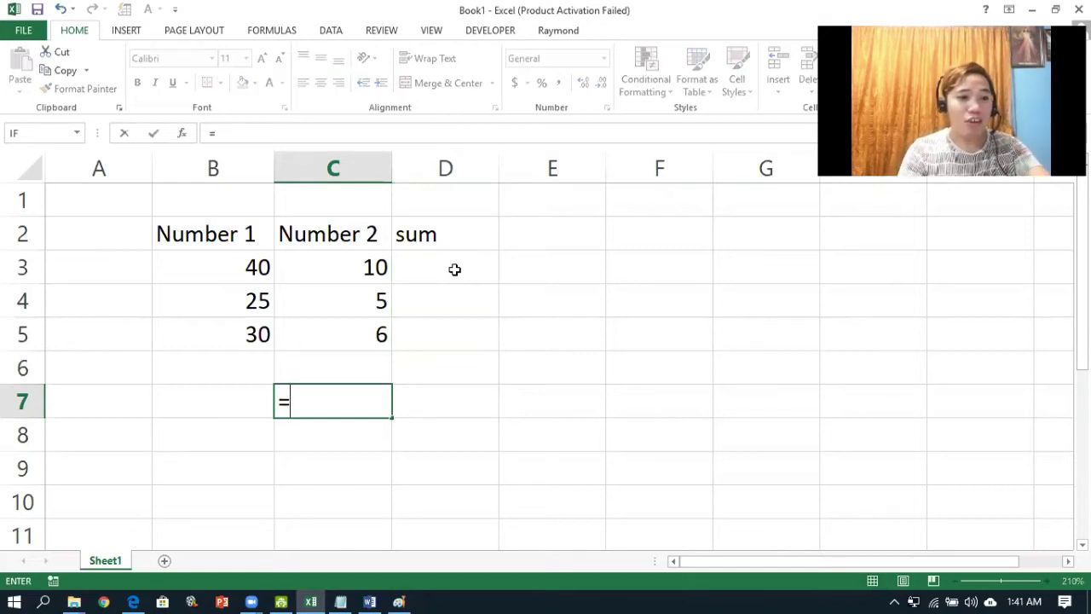
{"action": "type", "text": "5"}
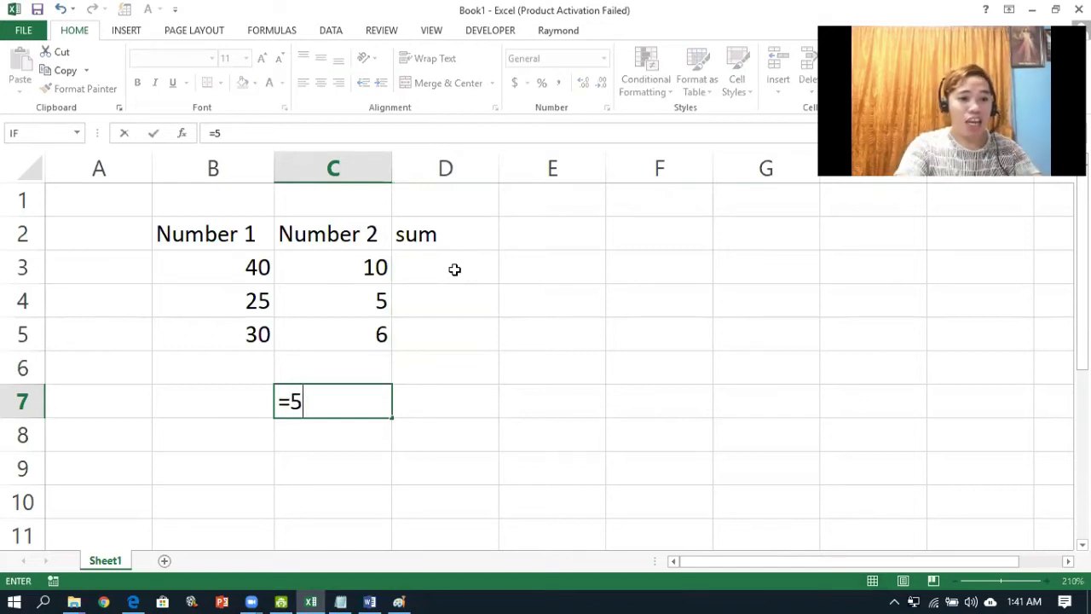
{"action": "type", "text": "+2"}
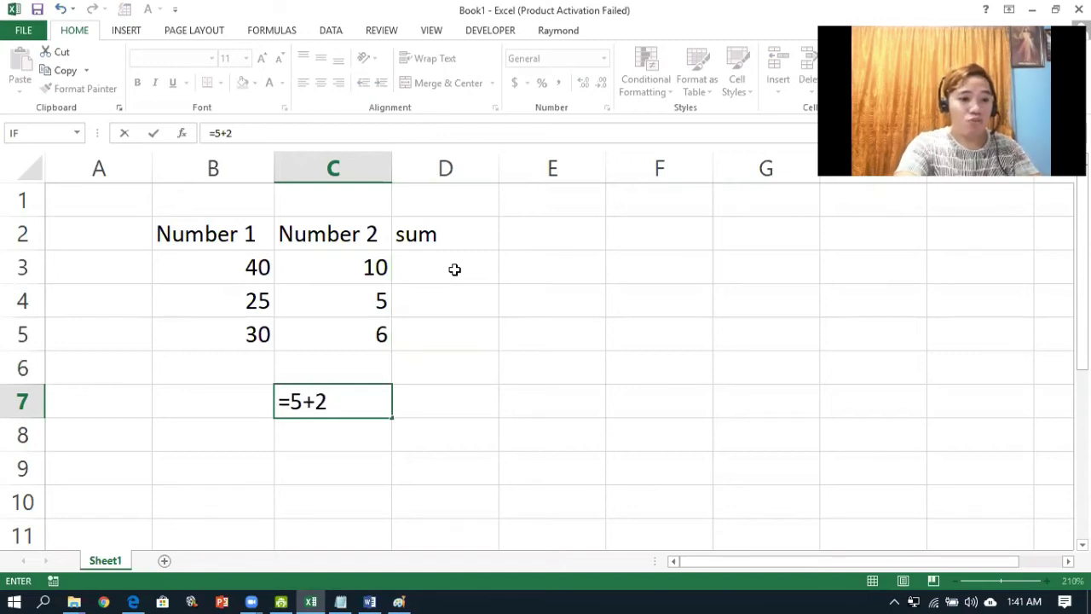
{"action": "type", "text": "*3"}
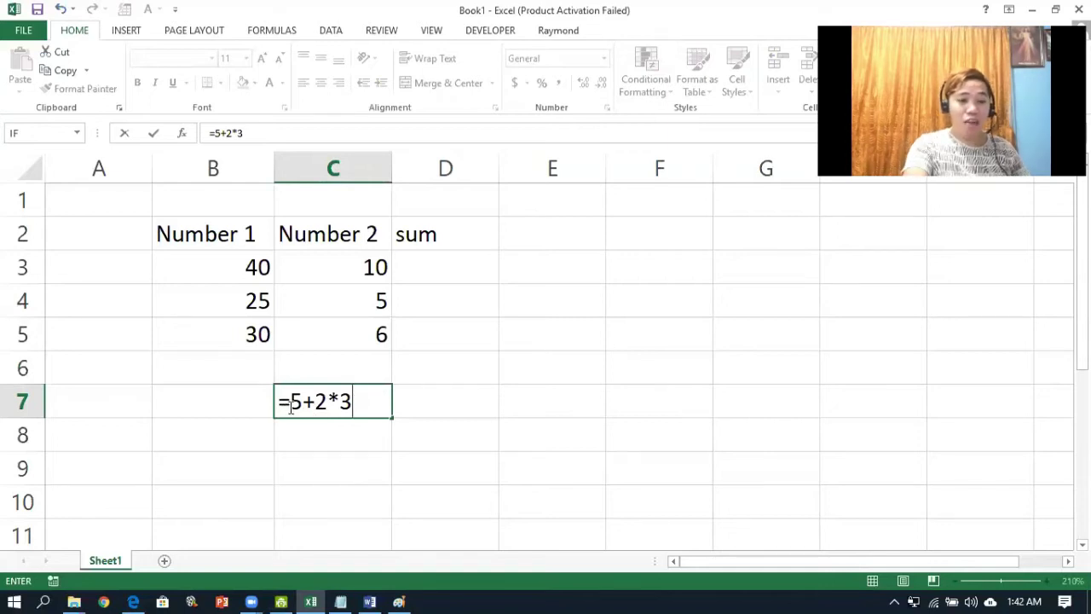
{"action": "key", "text": "Return"}
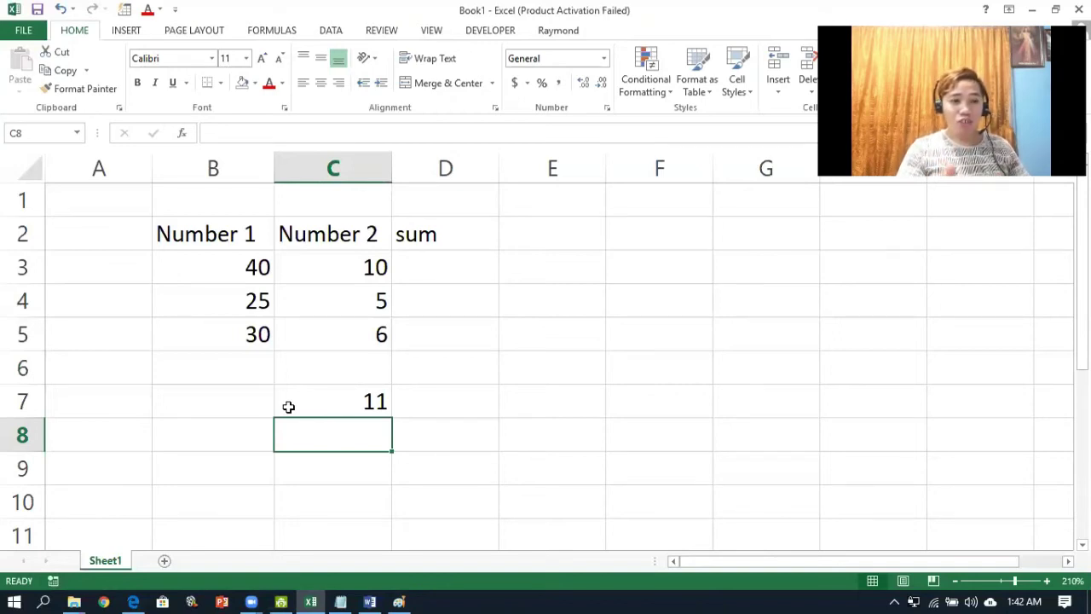
- Enter the formula =5/5*3 in cell C8, which evaluates to 3
{"action": "type", "text": "="}
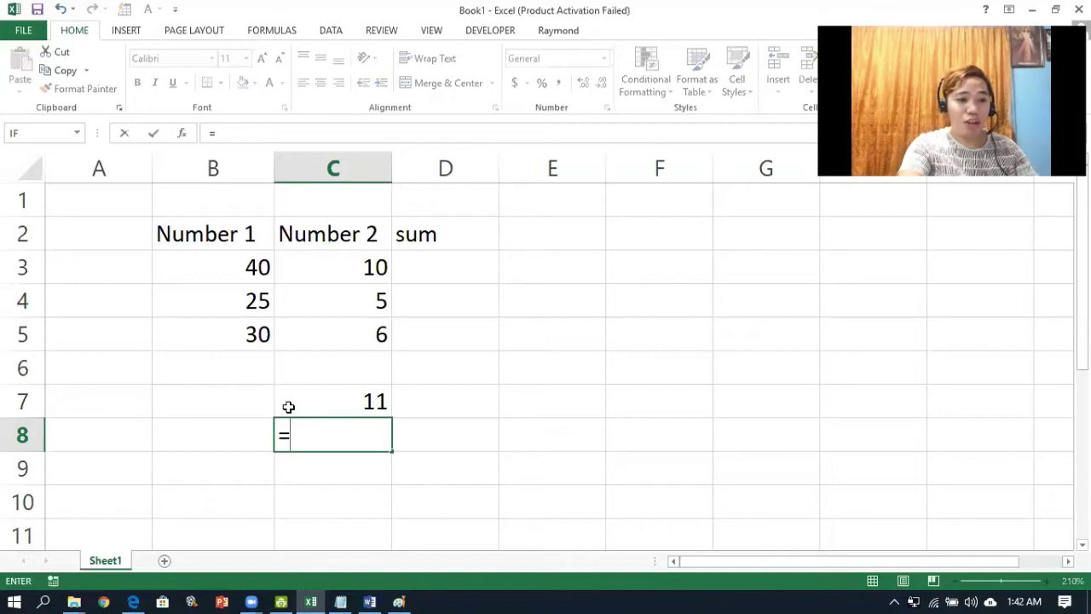
{"action": "type", "text": "5"}
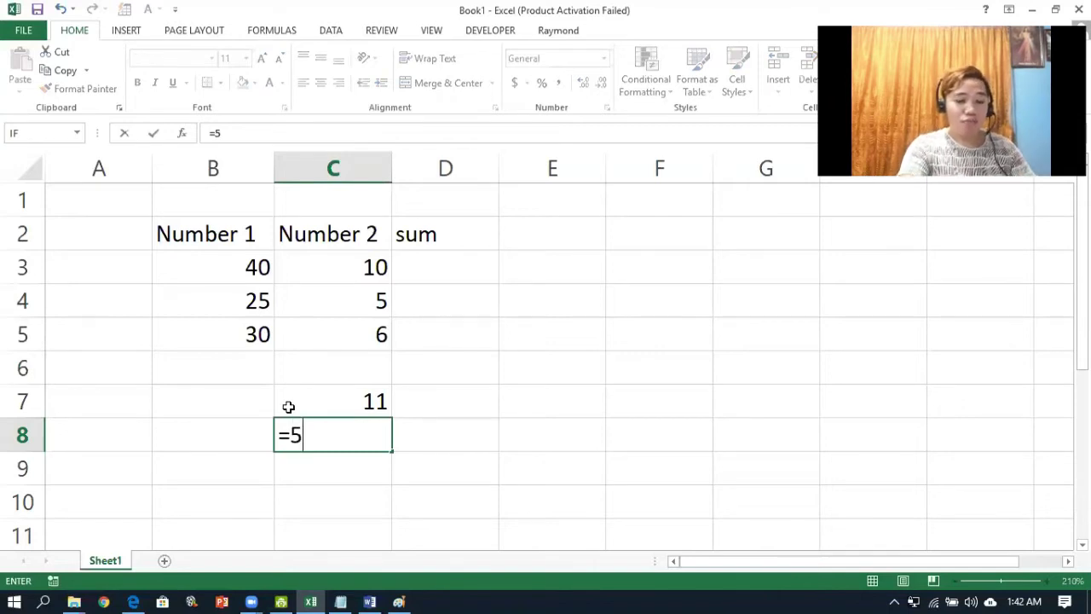
{"action": "type", "text": "/2"}
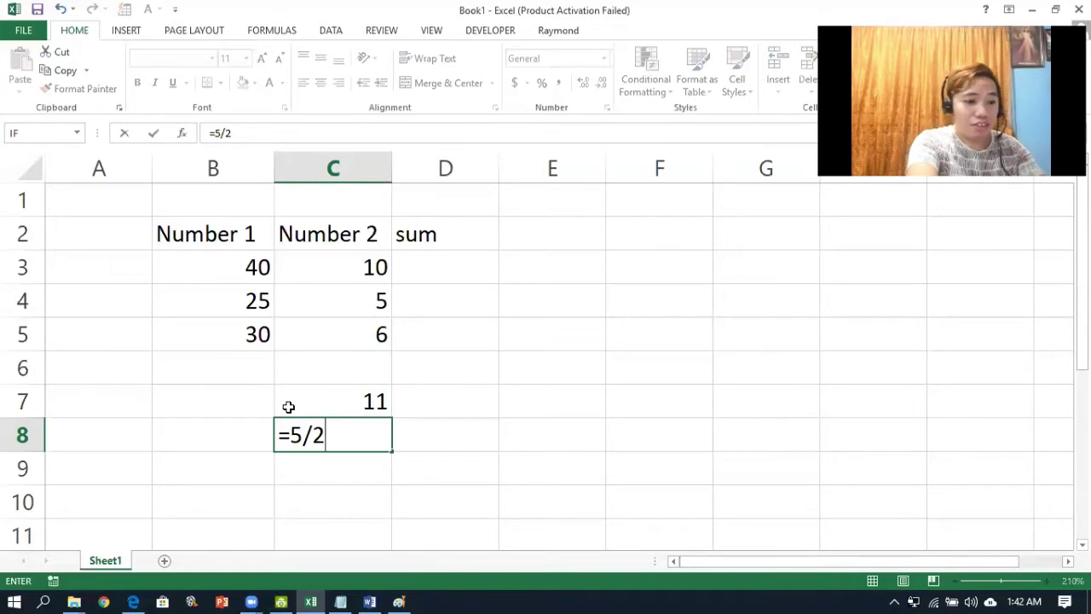
{"action": "key", "text": "BackSpace"}
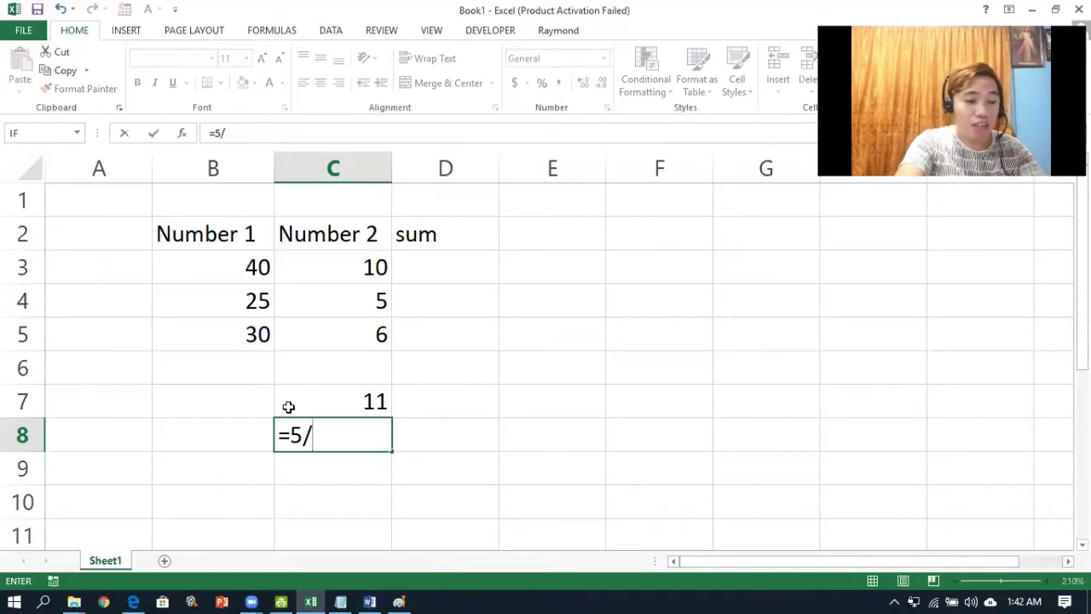
{"action": "type", "text": "5"}
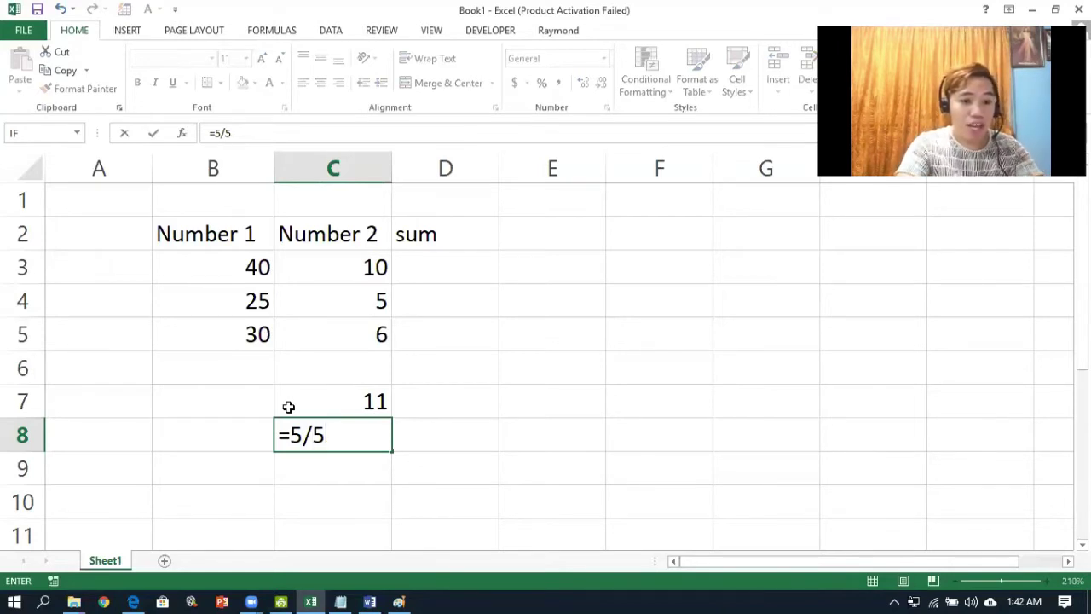
{"action": "type", "text": "*"}
{"action": "type", "text": "3"}
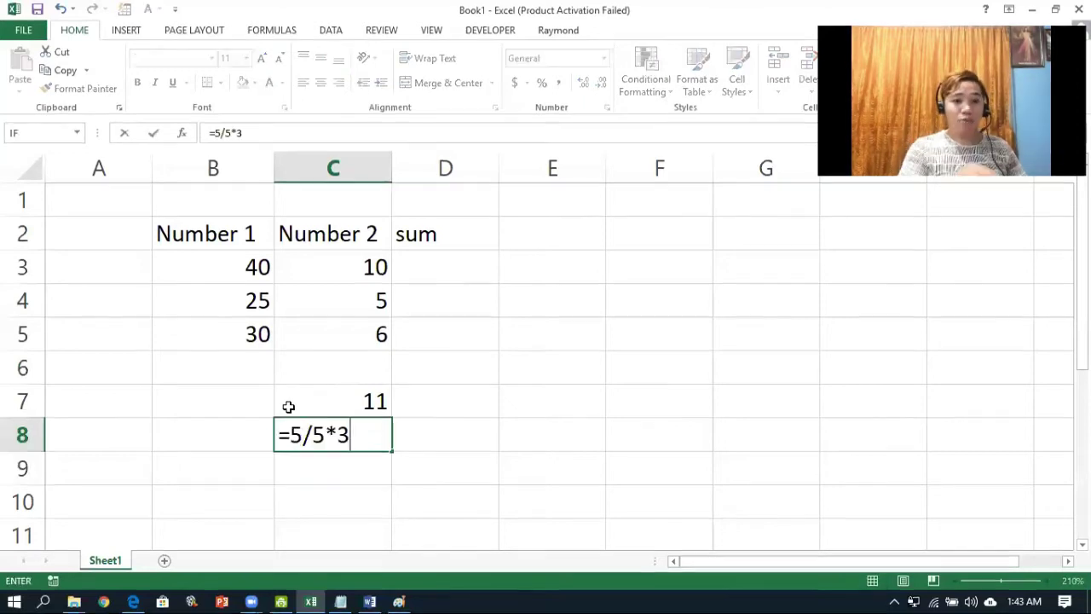
- Enter =4-2+3 in cell C9 so it displays 5
{"action": "key", "text": "Return"}
{"action": "type", "text": "="}
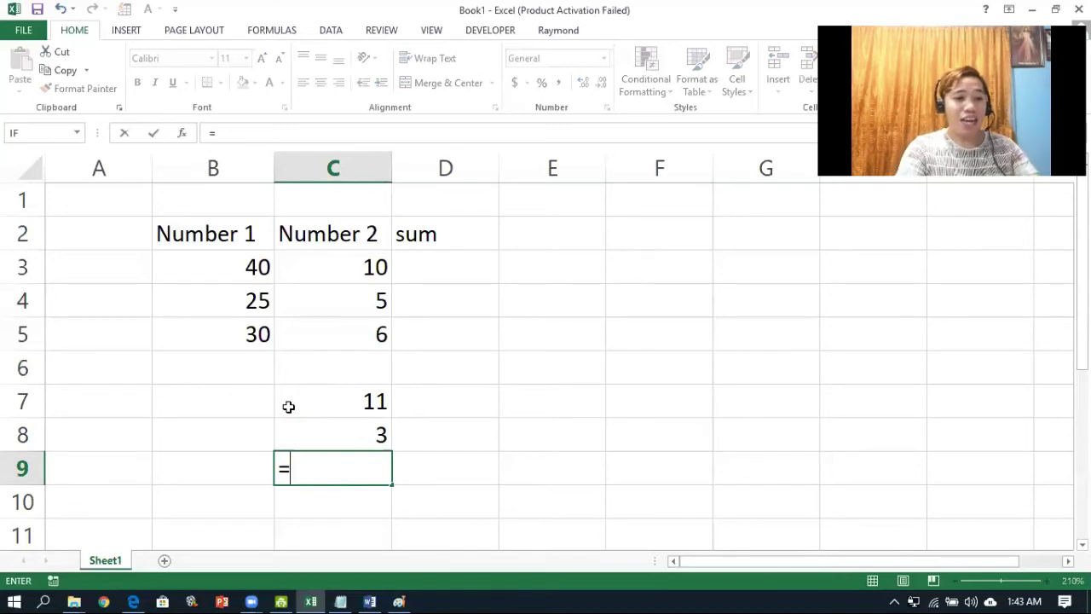
{"action": "type", "text": "4"}
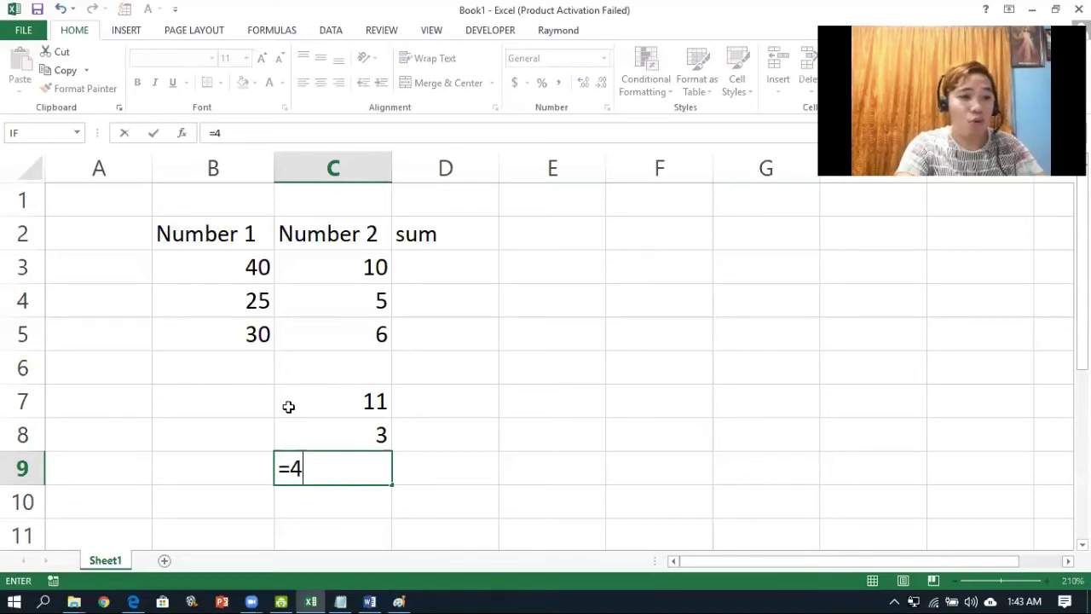
{"action": "type", "text": "-2+3"}
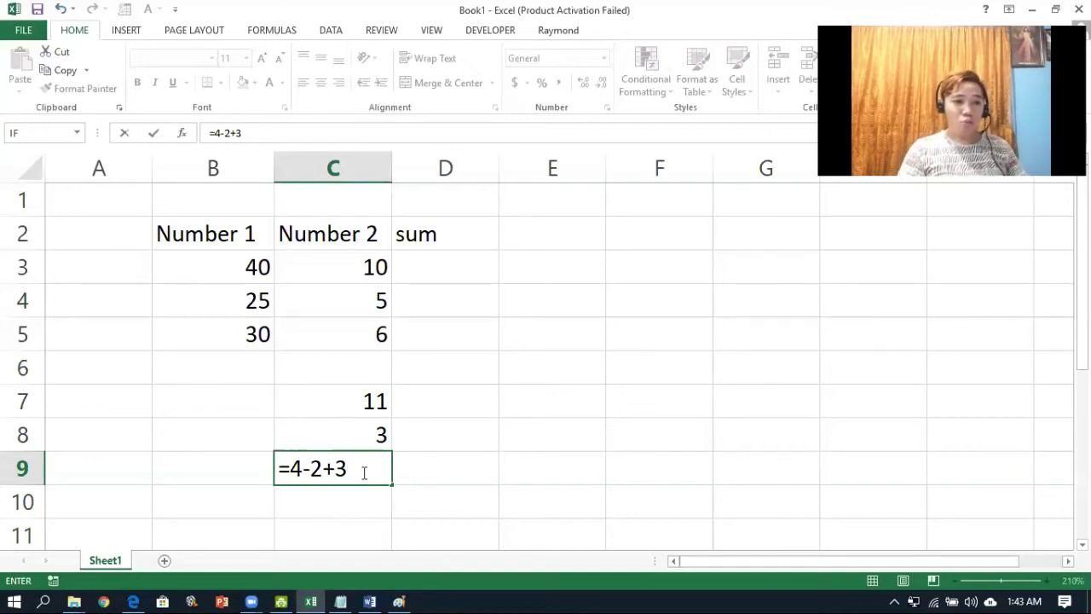
{"action": "key", "text": "Return"}
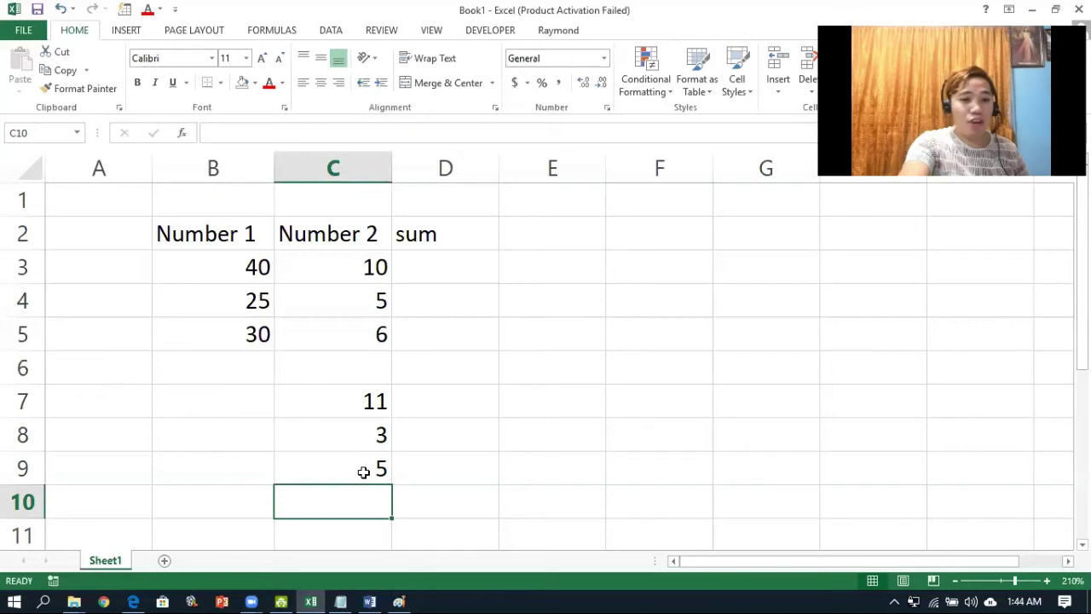
- Enter =(5+2)*3 in C10, grouping the addition in parentheses so it shows 21
{"action": "type", "text": "="}
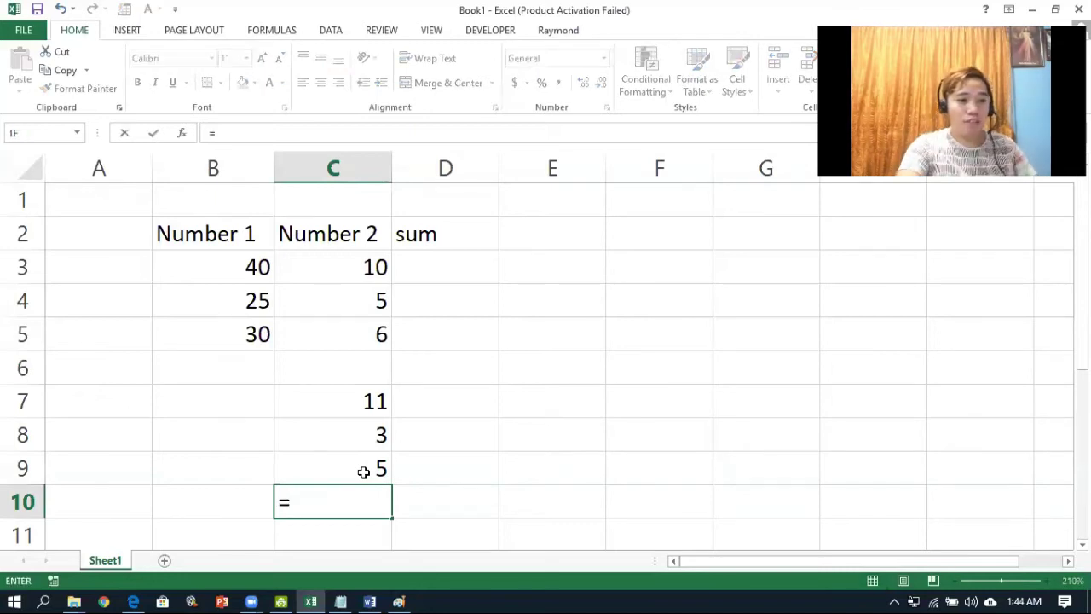
{"action": "type", "text": "5+2*3"}
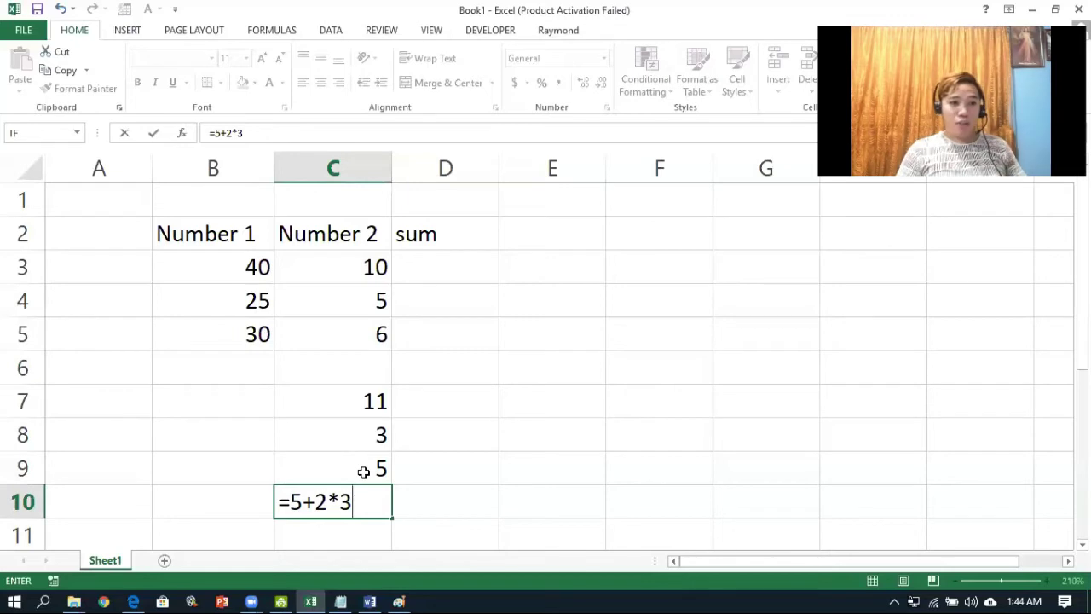
{"action": "left_click", "coordinate": [292, 502]}
{"action": "type", "text": "("}
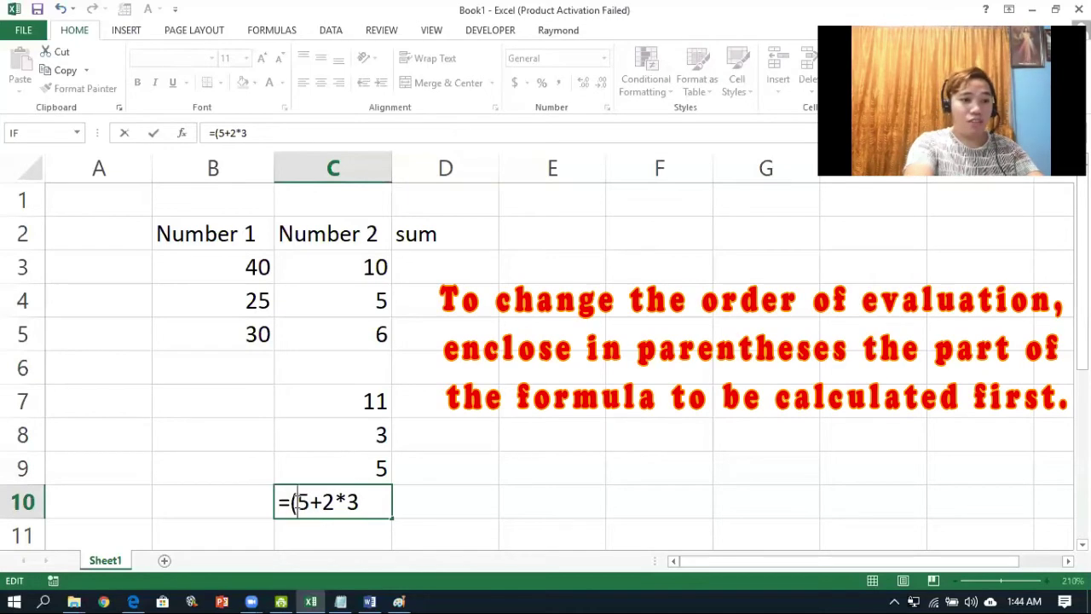
{"action": "key", "text": "Right"}
{"action": "key", "text": "Right"}
{"action": "key", "text": "Right"}
{"action": "type", "text": ")"}
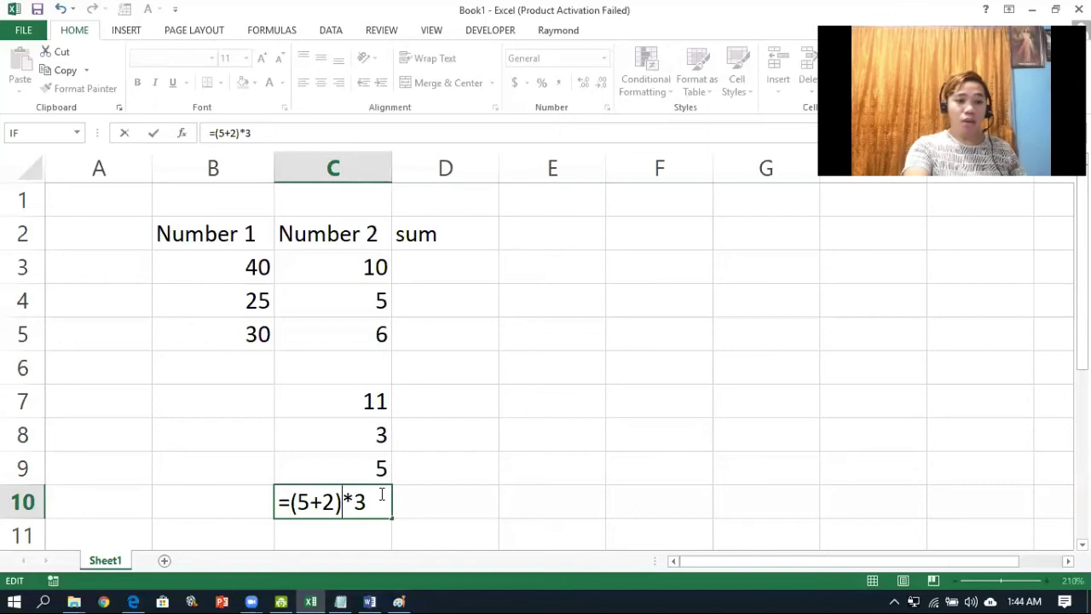
{"action": "key", "text": "Return"}
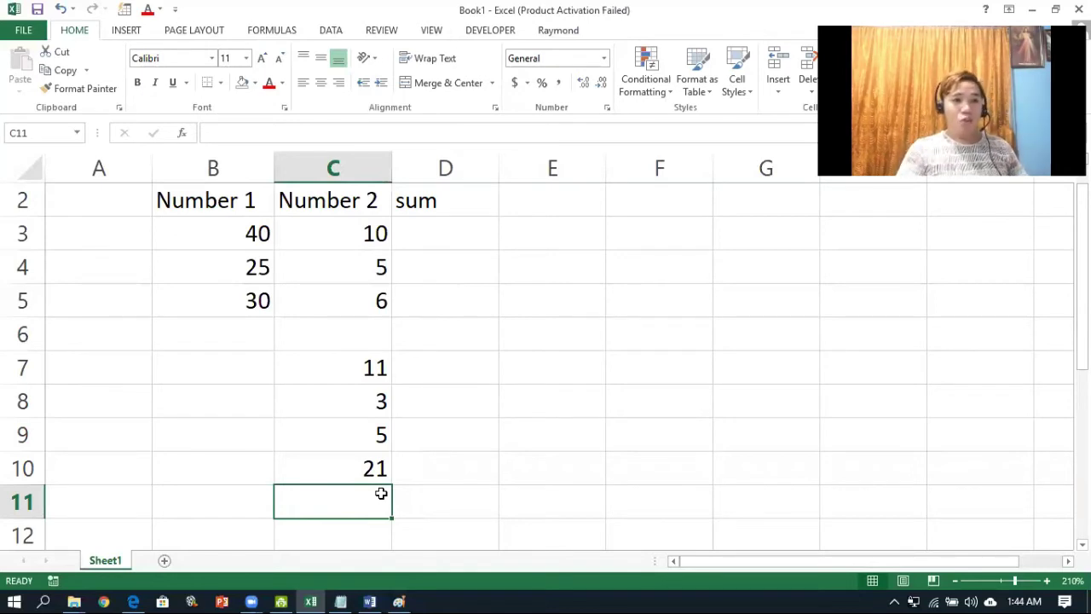
- Add the headings difference, product and quotient in E2, F2 and G2
{"action": "left_click", "coordinate": [450, 206]}
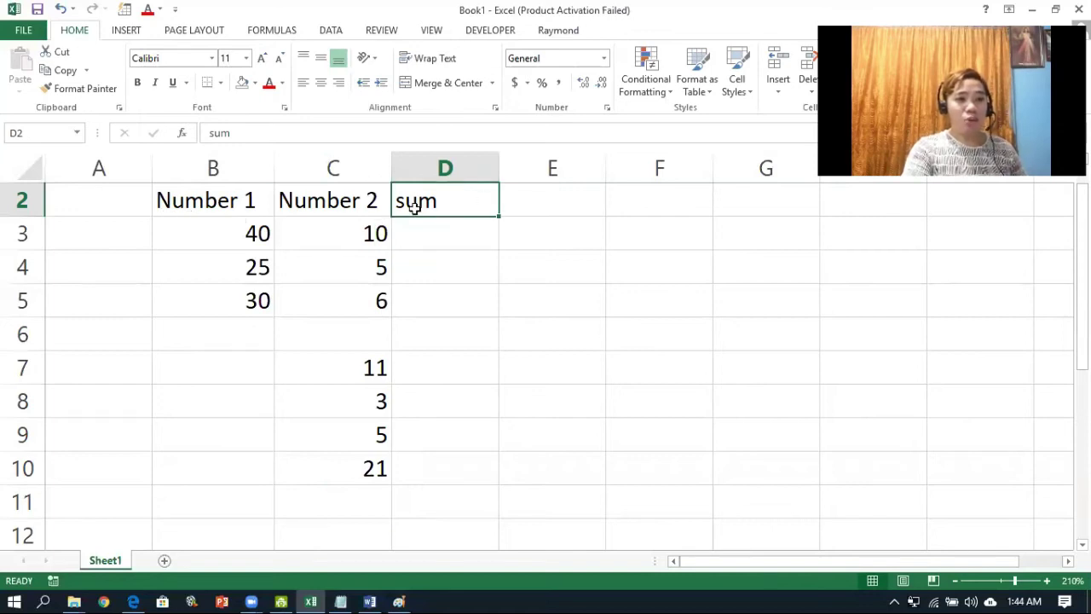
{"action": "left_click", "coordinate": [525, 202]}
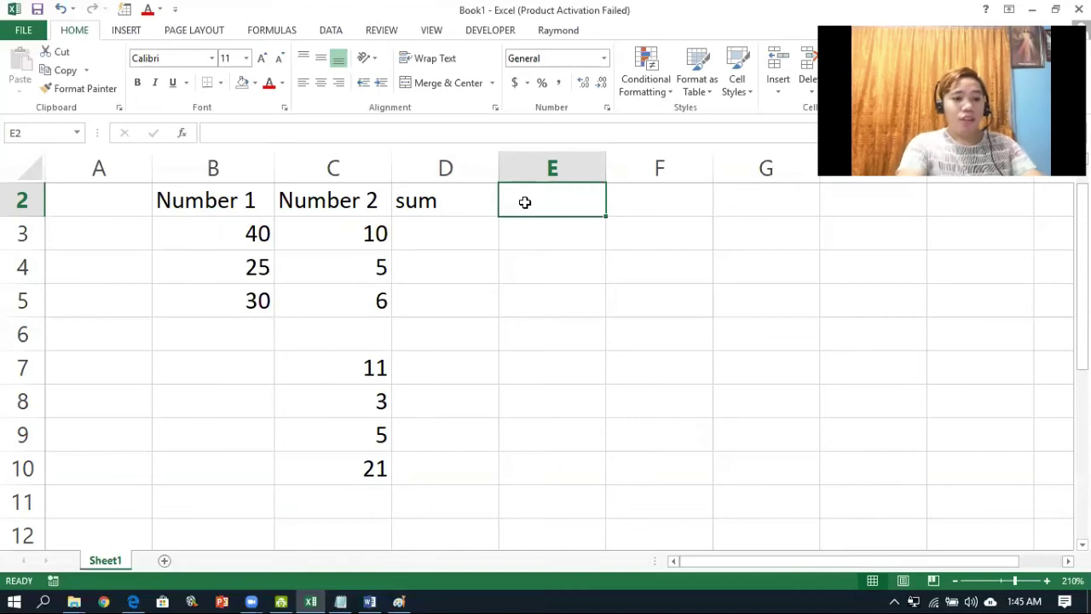
{"action": "type", "text": "difference"}
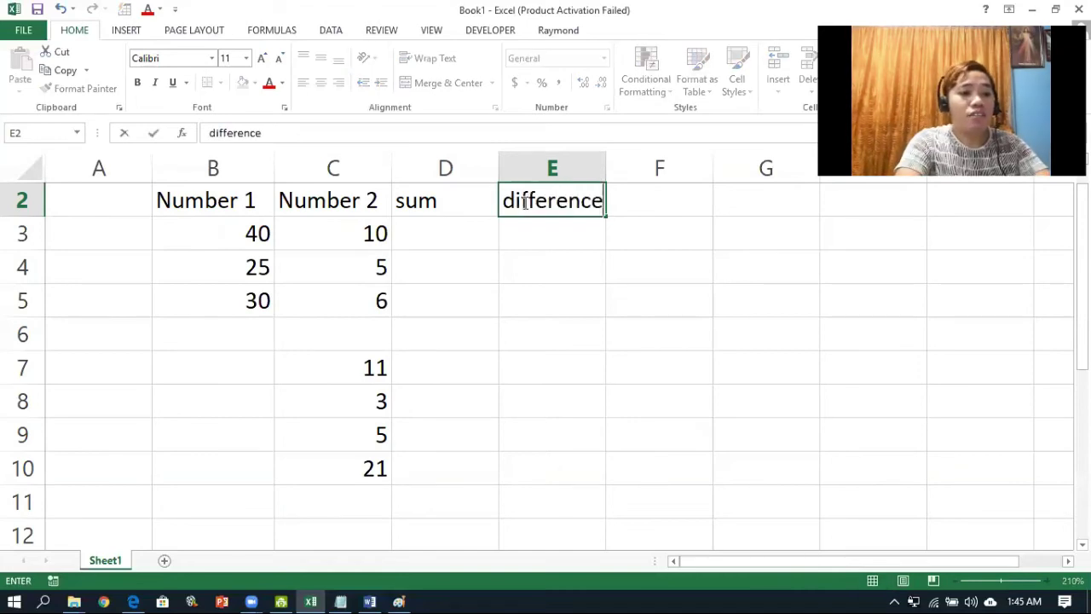
{"action": "key", "text": "Tab"}
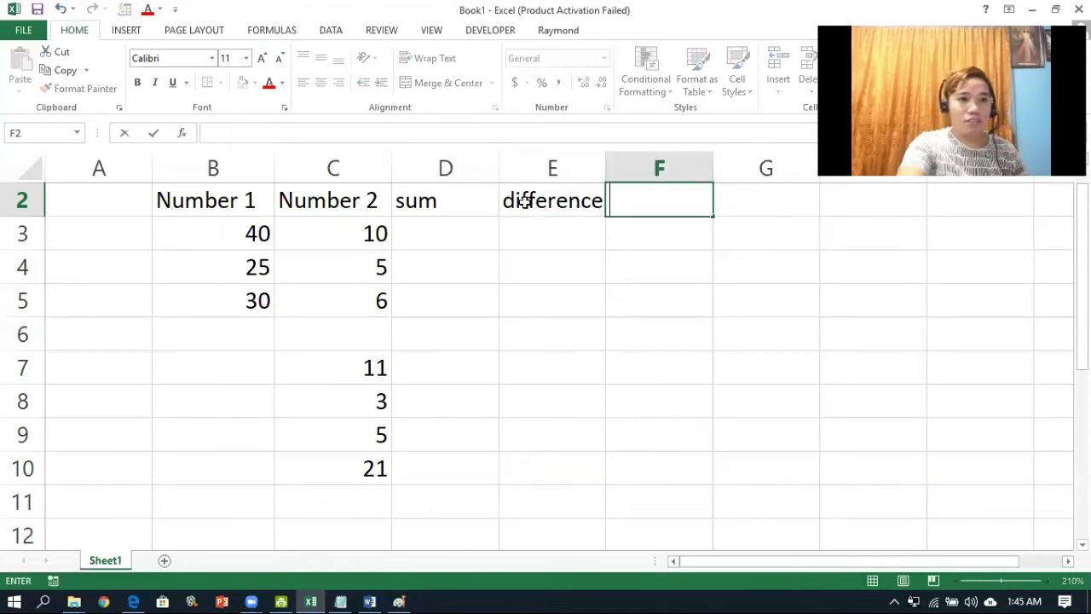
{"action": "type", "text": "product"}
{"action": "key", "text": "Tab"}
{"action": "type", "text": "quotient"}
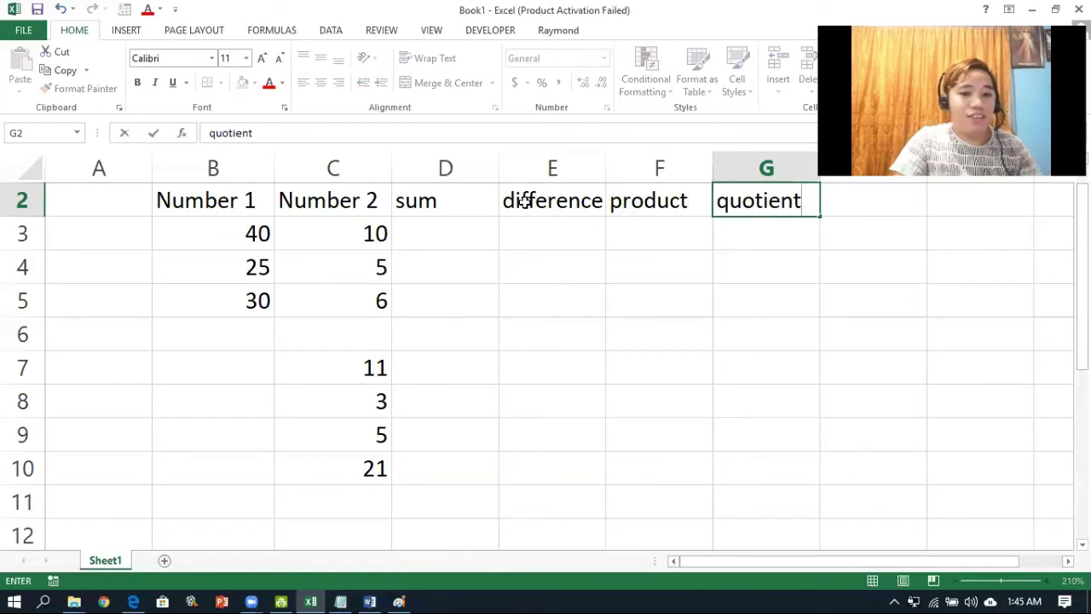
{"action": "key", "text": "Return"}
- Go back to D3 and start typing the sum formula =40+10
{"action": "key", "text": "Left"}
{"action": "key", "text": "Left"}
{"action": "key", "text": "Left"}
{"action": "key", "text": "Left"}
{"action": "key", "text": "Left"}
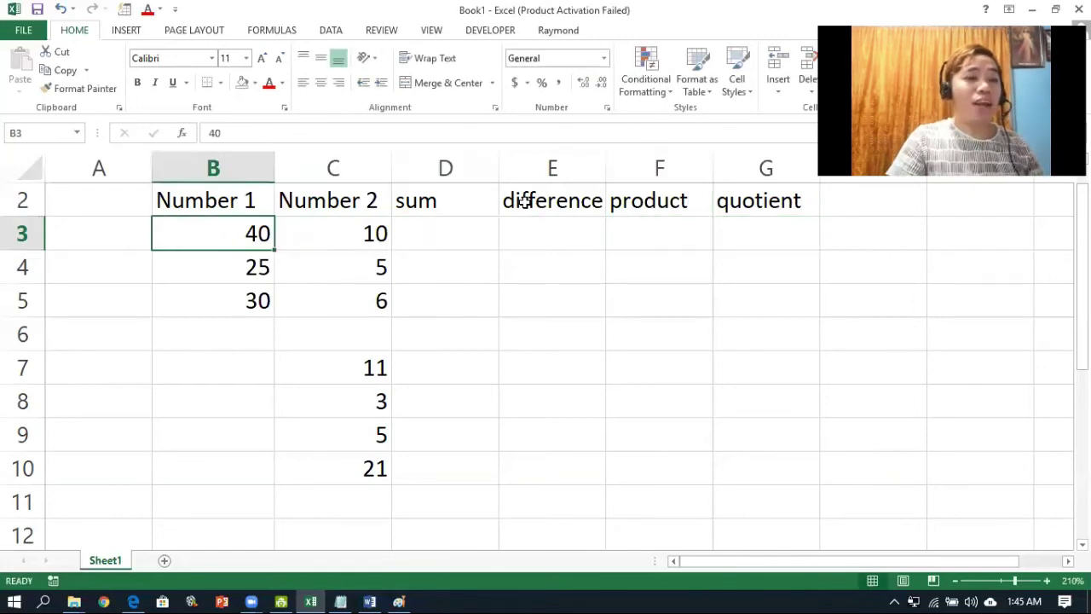
{"action": "key", "text": "Right"}
{"action": "key", "text": "Right"}
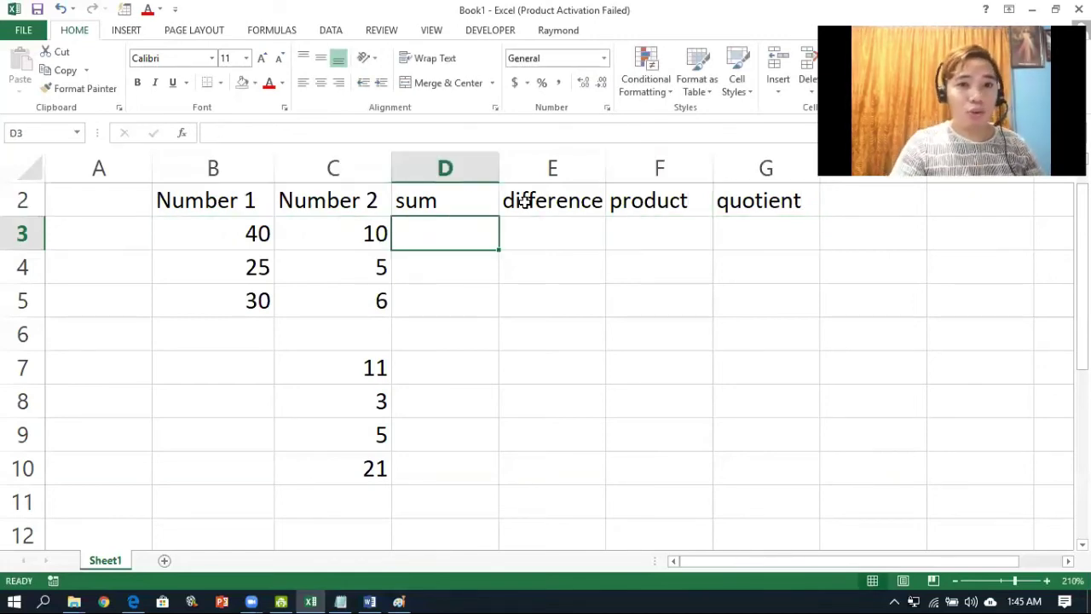
{"action": "key", "text": "Right"}
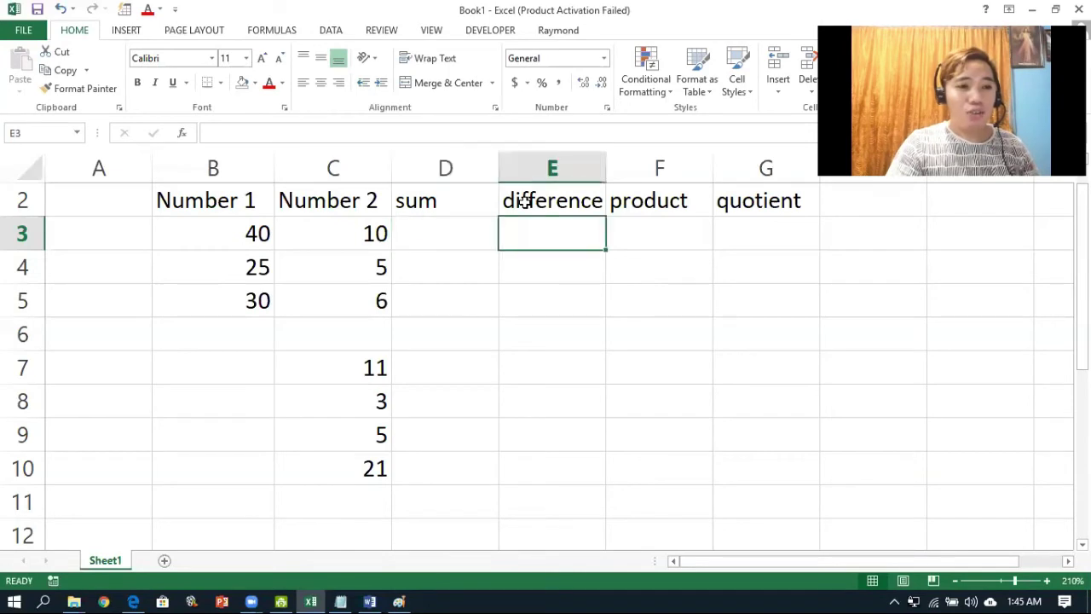
{"action": "key", "text": "Right"}
{"action": "key", "text": "Right"}
{"action": "key", "text": "Left"}
{"action": "key", "text": "Left"}
{"action": "key", "text": "Left"}
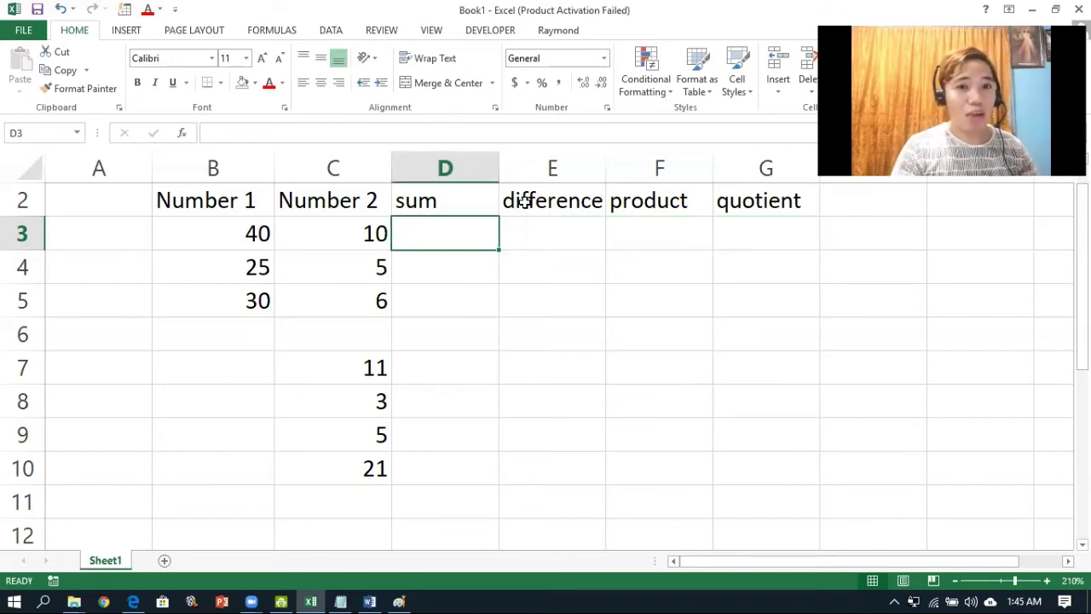
{"action": "type", "text": "="}
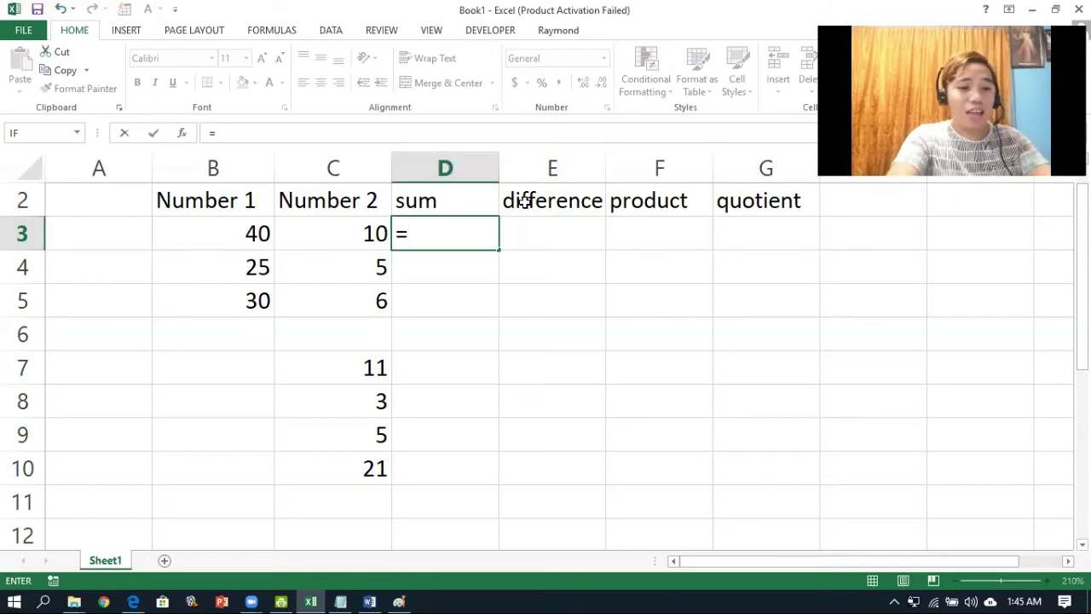
{"action": "type", "text": "40"}
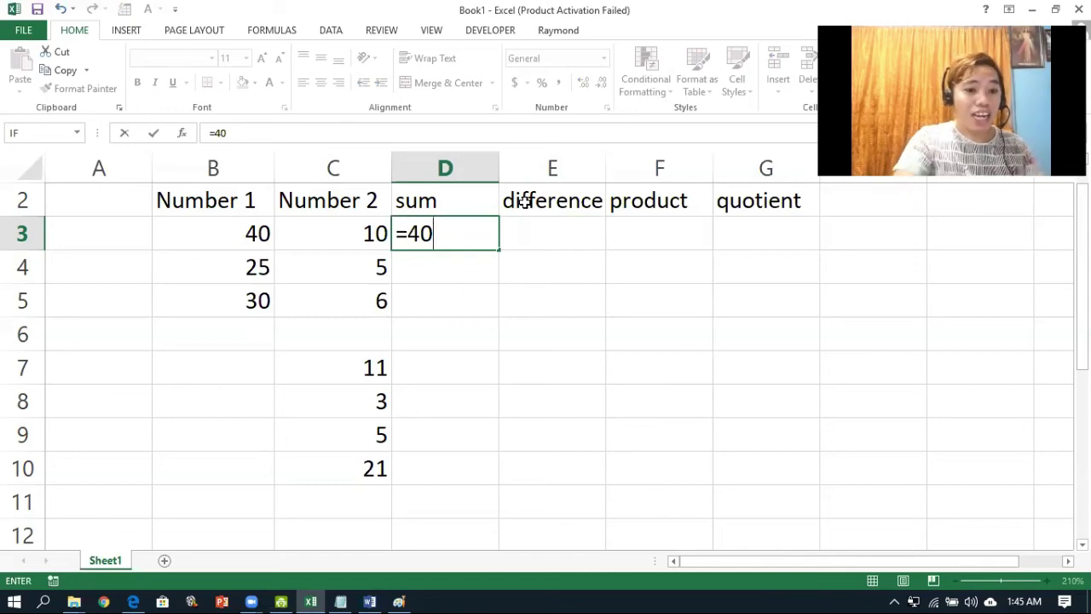
{"action": "type", "text": "+"}
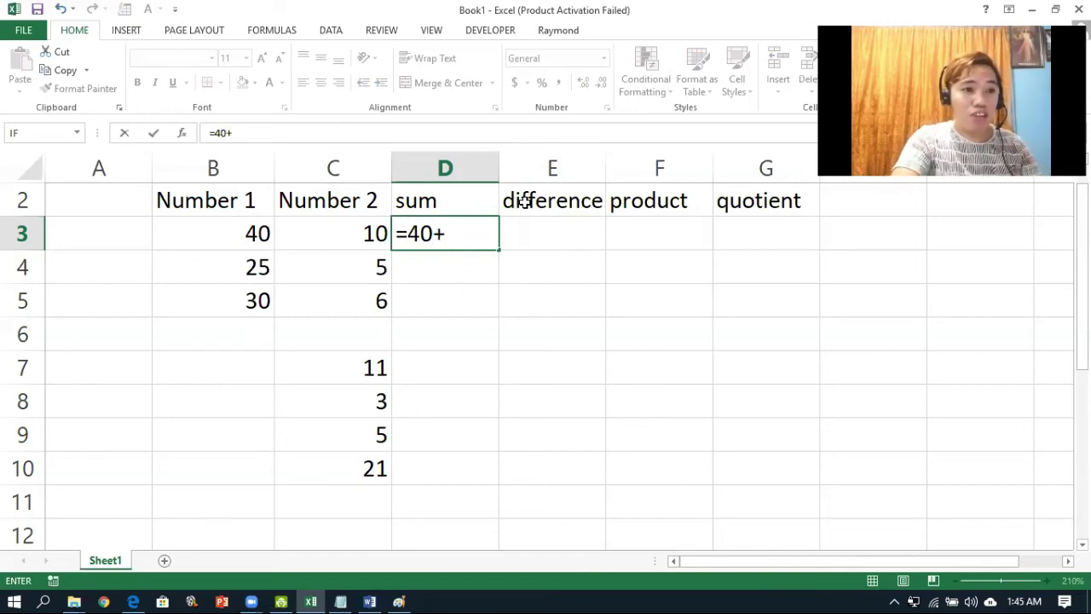
{"action": "type", "text": "10"}
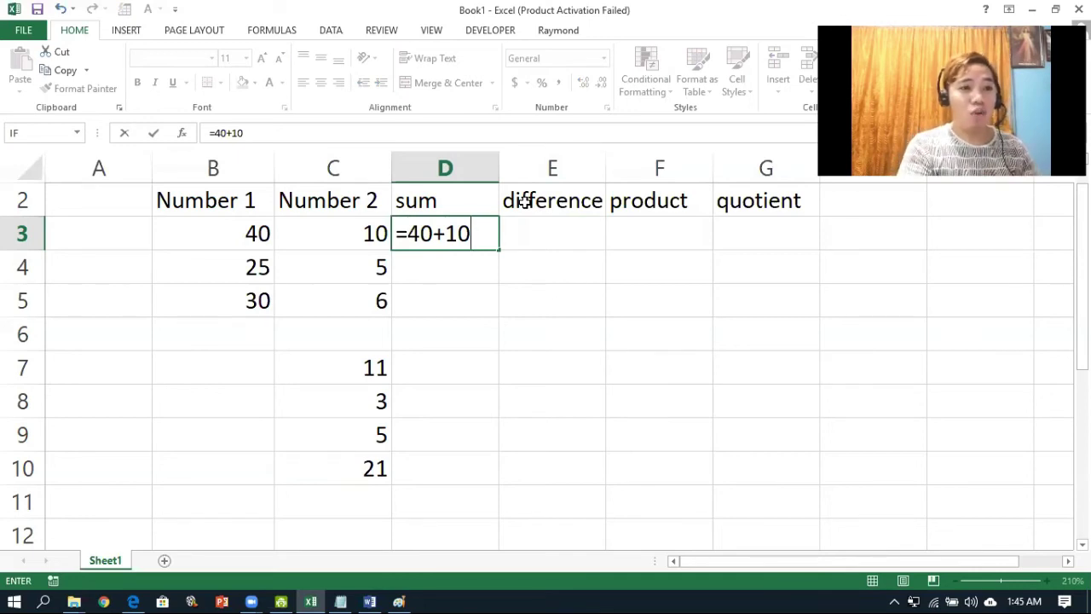
- Commit =40+10 in D3 so it shows 50, then reopen D3 to view the formula
{"action": "key", "text": "Return"}
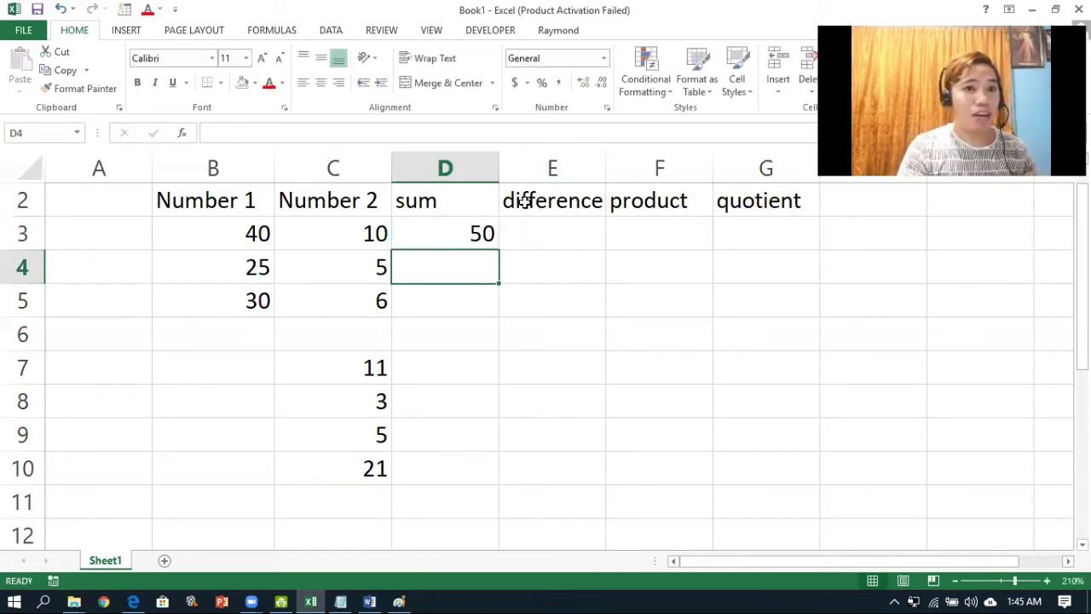
{"action": "key", "text": "Up"}
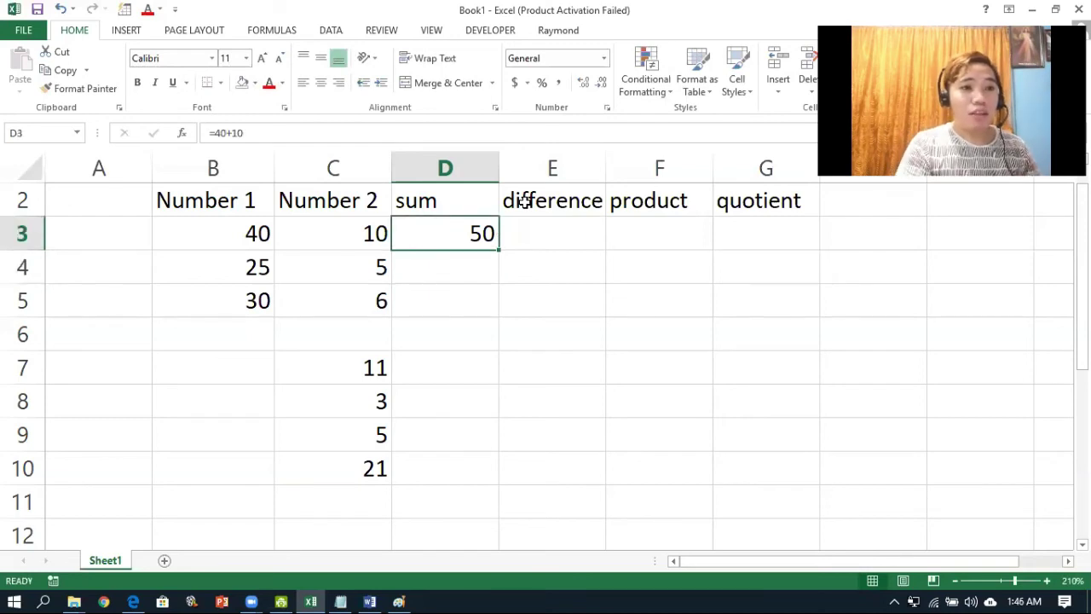
{"action": "double_click", "coordinate": [439, 233]}
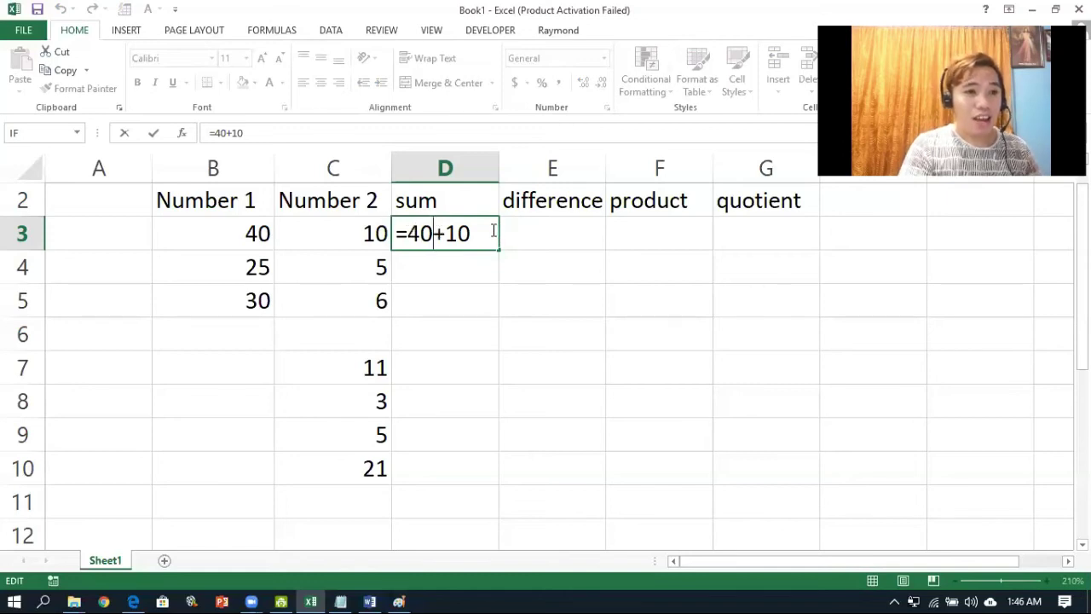
- Close D3's formula unchanged and change the Number 1 value in B3 to 30
{"action": "key", "text": "ctrl+Return"}
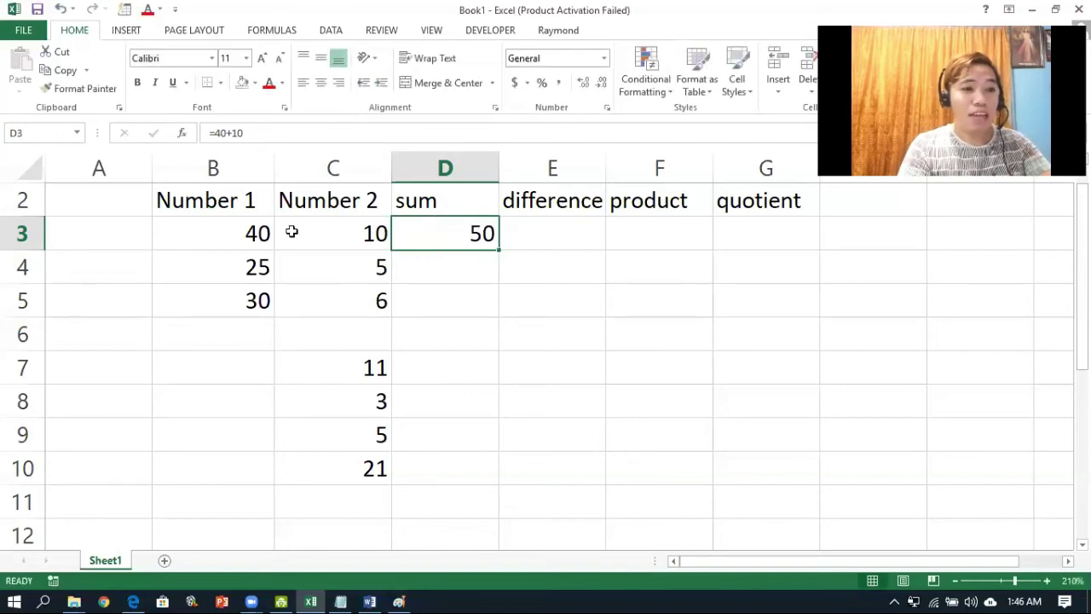
{"action": "left_click", "coordinate": [234, 235]}
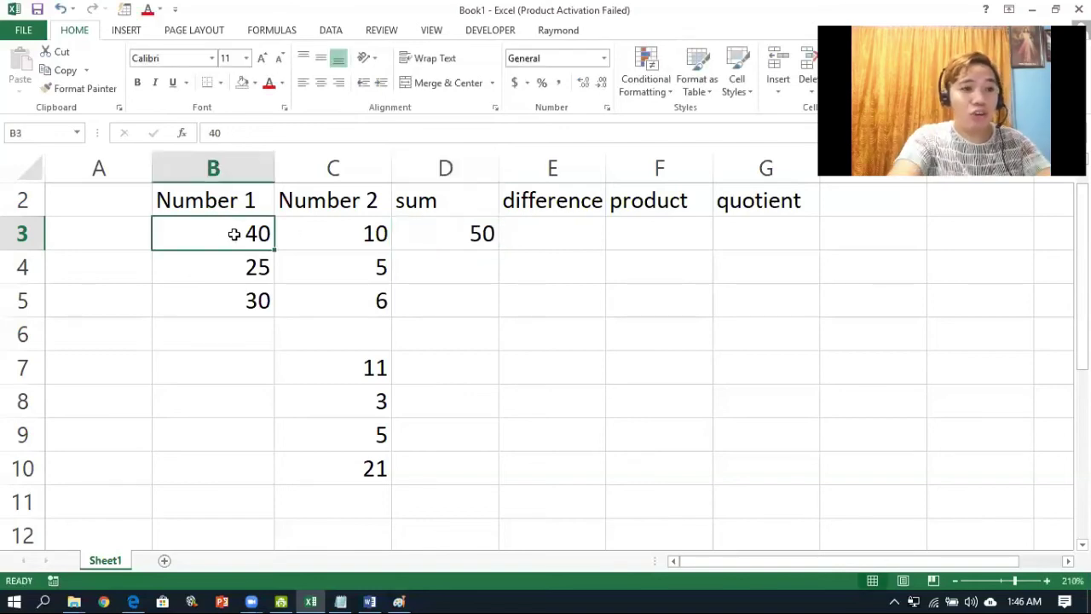
{"action": "type", "text": "30"}
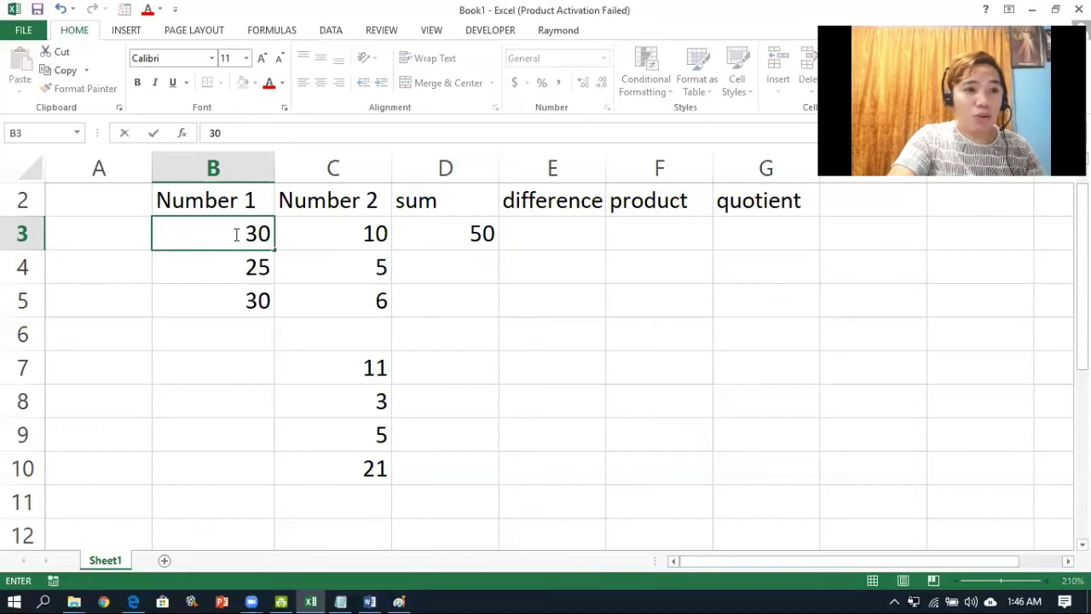
{"action": "key", "text": "Return"}
- Correct D3's formula to =30+10 (40), then restart D3 with a lone equals sign
{"action": "left_click", "coordinate": [453, 240]}
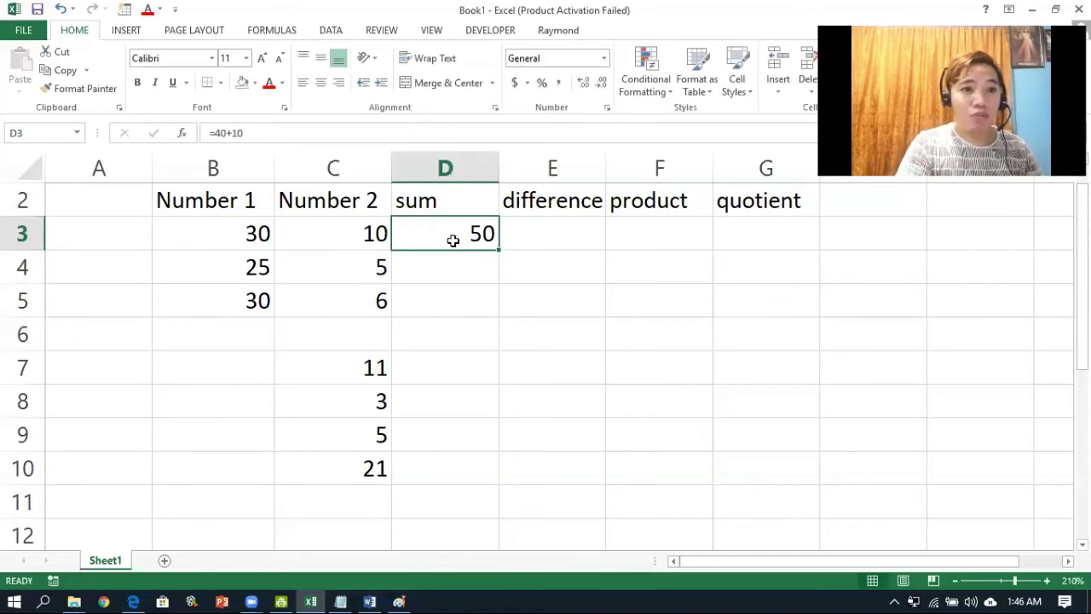
{"action": "double_click", "coordinate": [453, 239]}
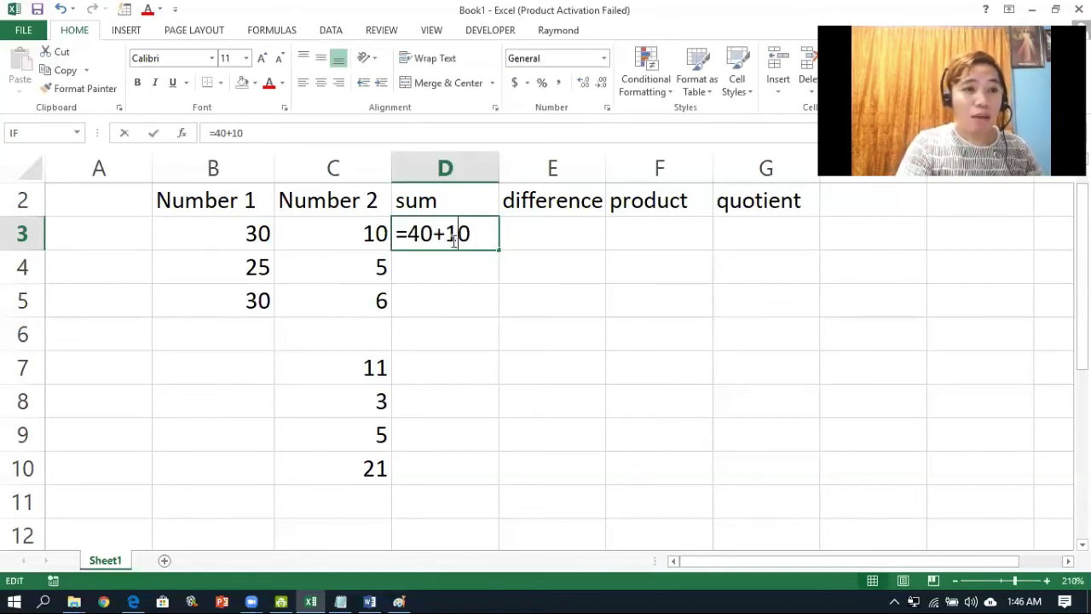
{"action": "left_click", "coordinate": [420, 236]}
{"action": "key", "text": "BackSpace"}
{"action": "type", "text": "3"}
{"action": "key", "text": "Return"}
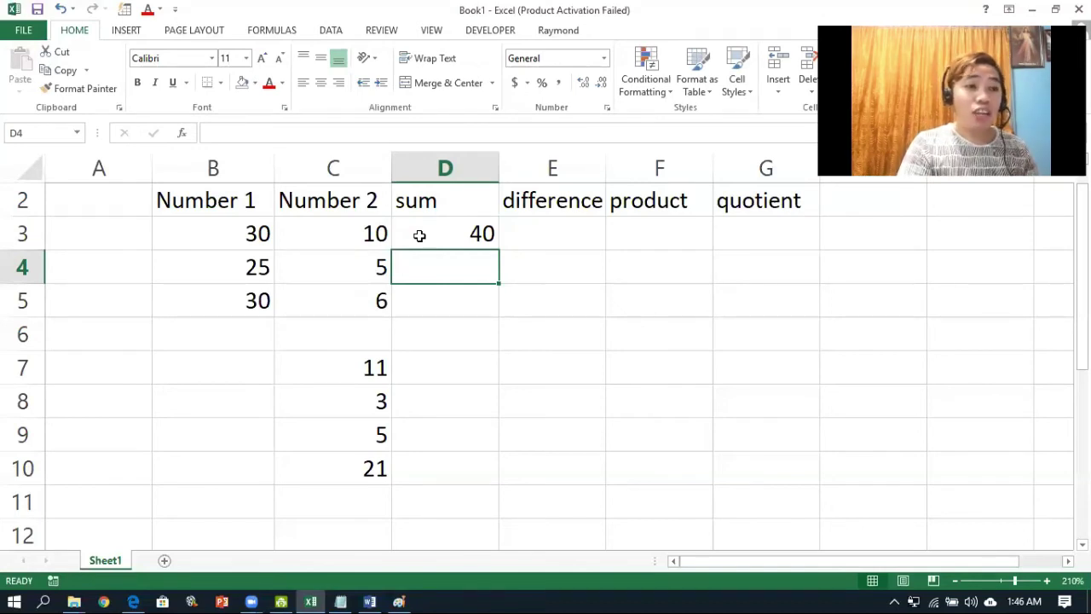
{"action": "left_click", "coordinate": [482, 232]}
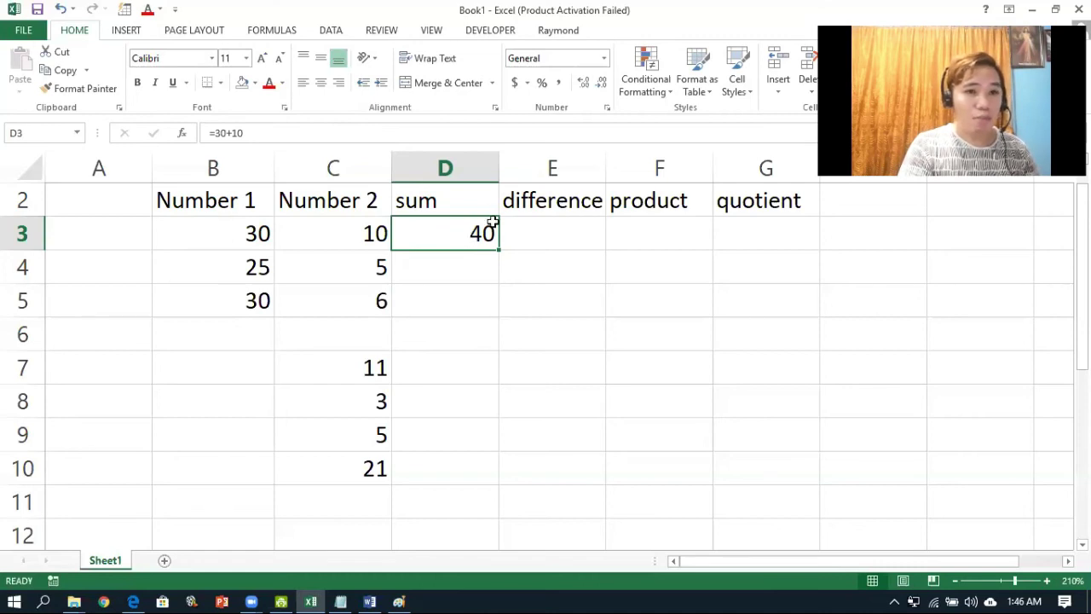
{"action": "type", "text": "="}
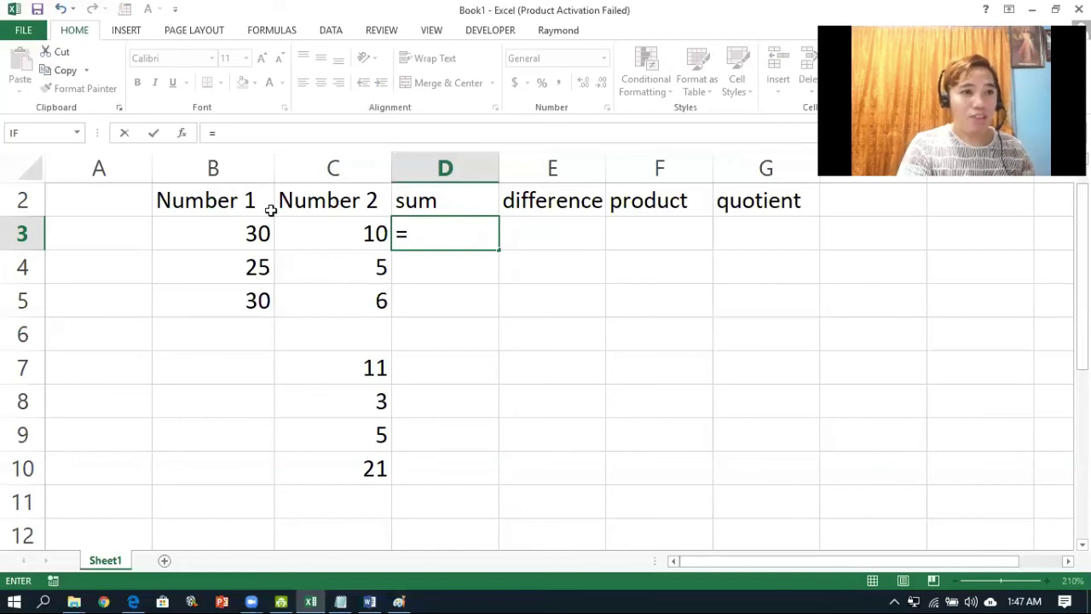
- Build the sum formula =B3+C3 in D3 from cell references
{"action": "left_click", "coordinate": [229, 238]}
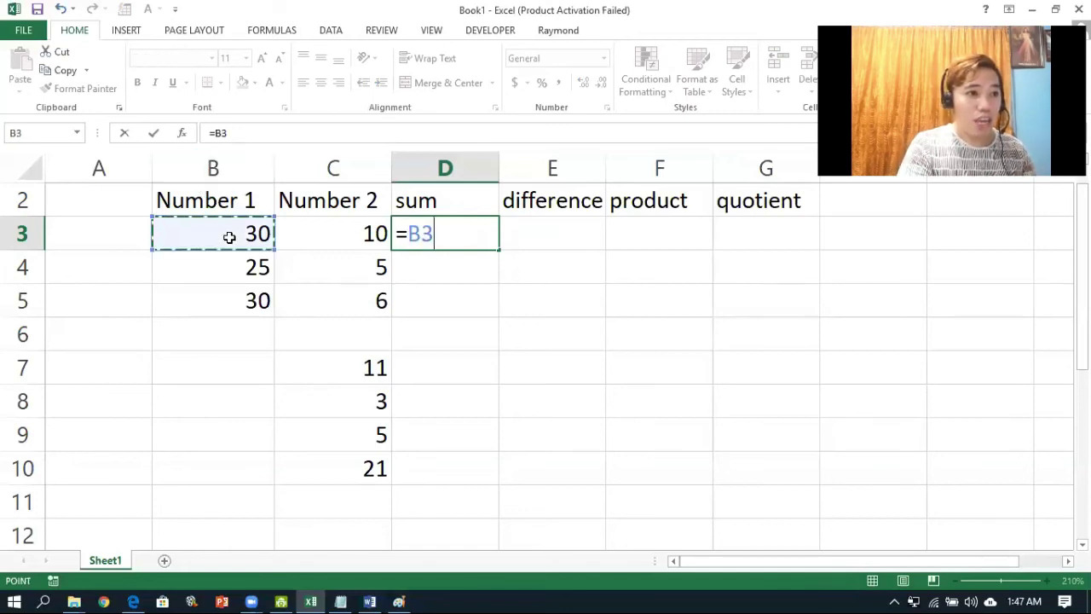
{"action": "type", "text": "+"}
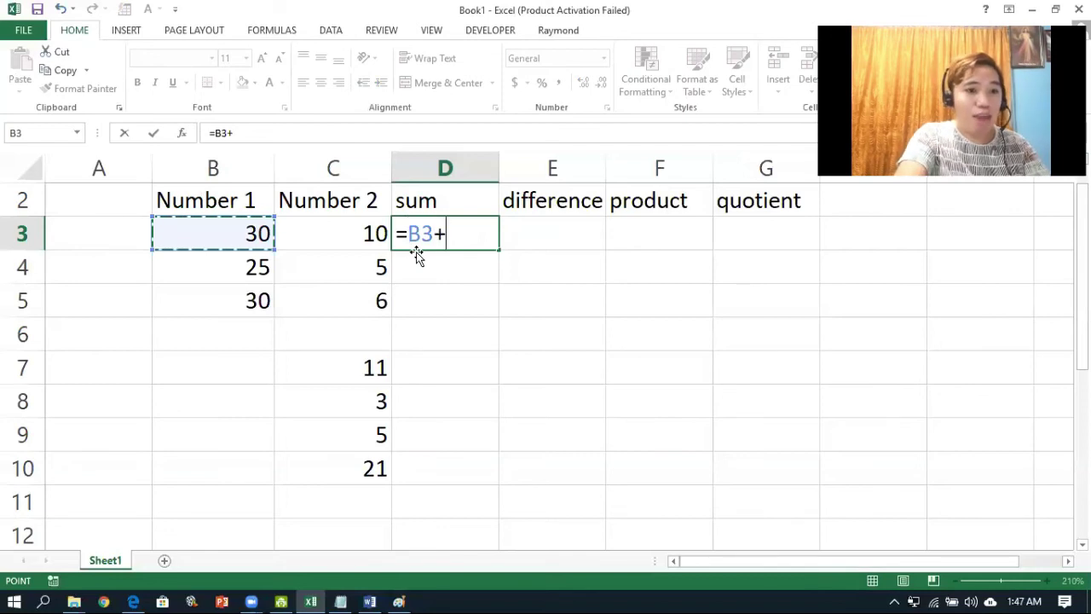
{"action": "left_click", "coordinate": [353, 241]}
{"action": "key", "text": "Return"}
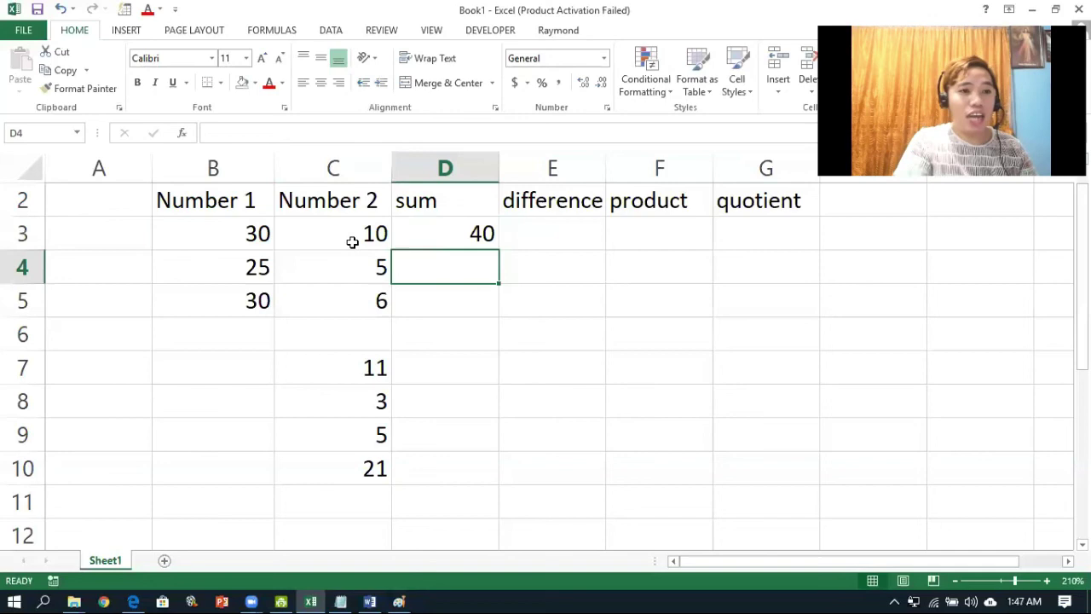
- Change B3 to 40 and fill the sum formula down to D5, showing 50, 30, 36
{"action": "left_click", "coordinate": [246, 236]}
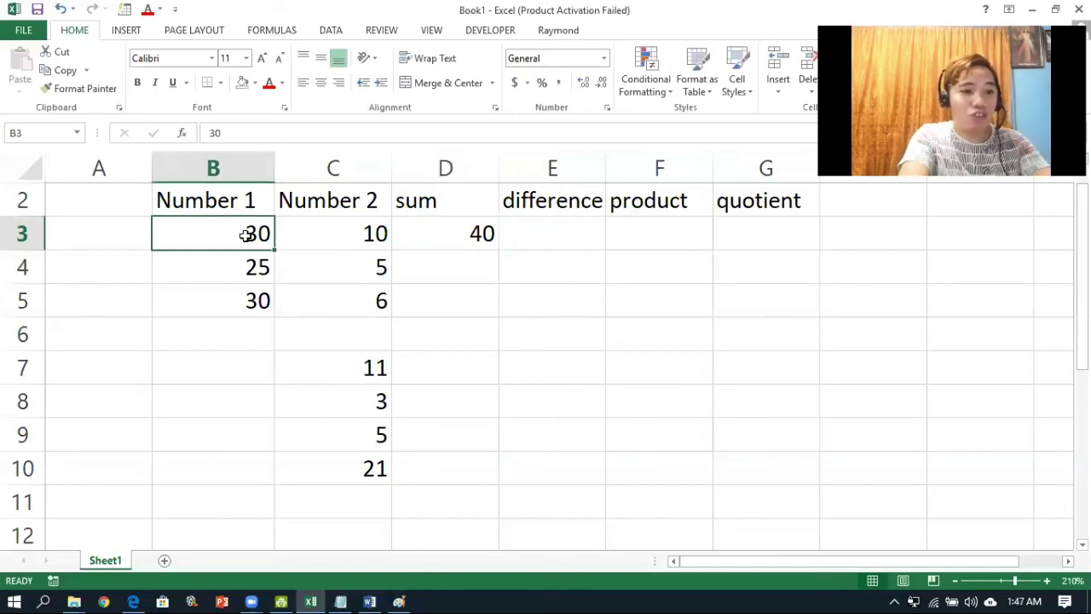
{"action": "type", "text": "40"}
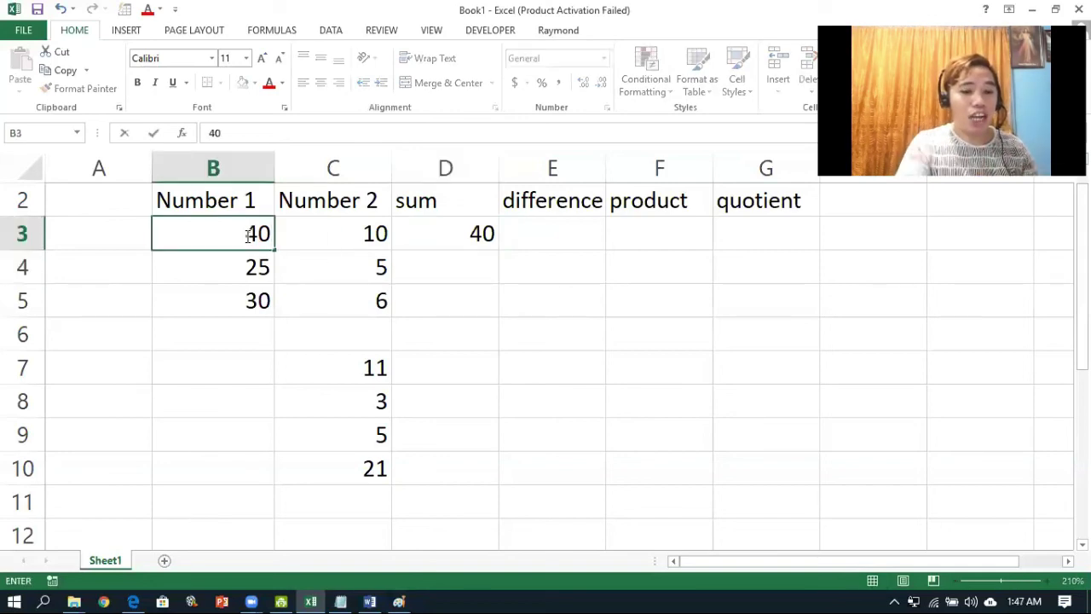
{"action": "key", "text": "Return"}
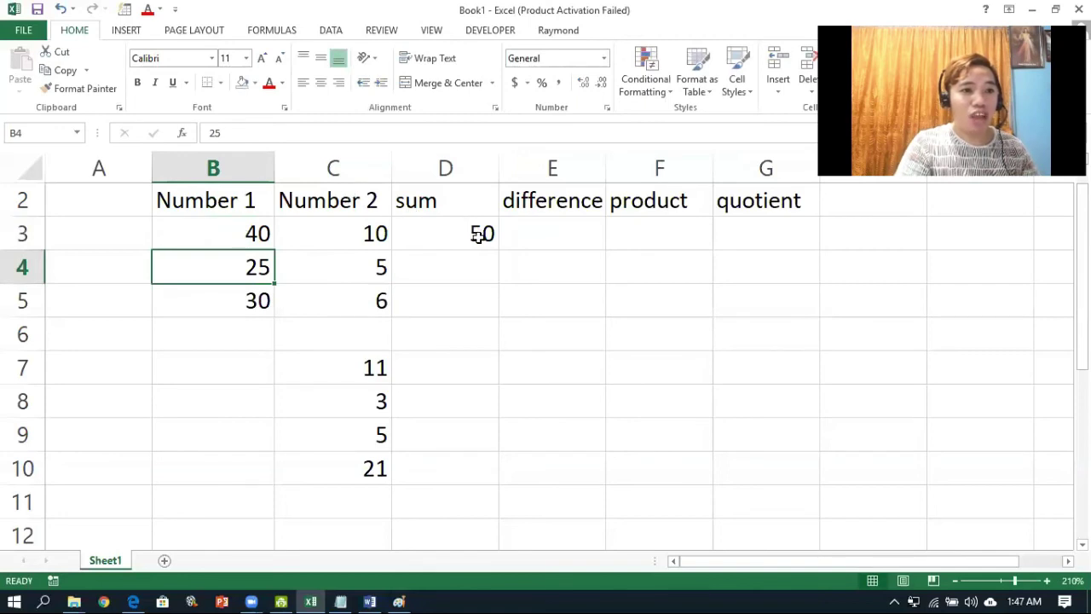
{"action": "left_click", "coordinate": [479, 236]}
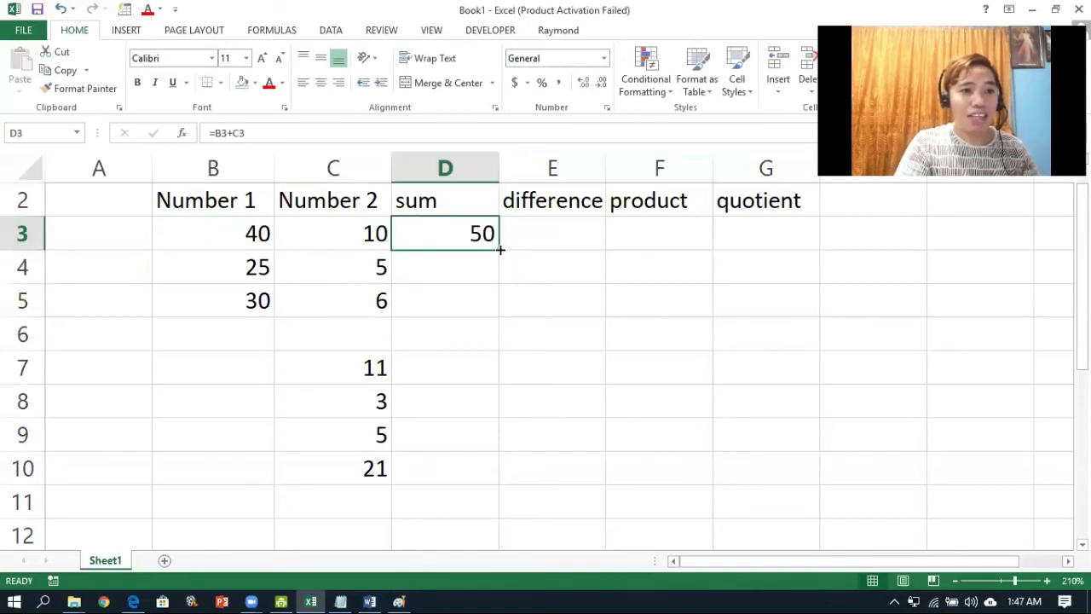
{"action": "left_click_drag", "start_coordinate": [501, 249], "coordinate": [501, 317]}
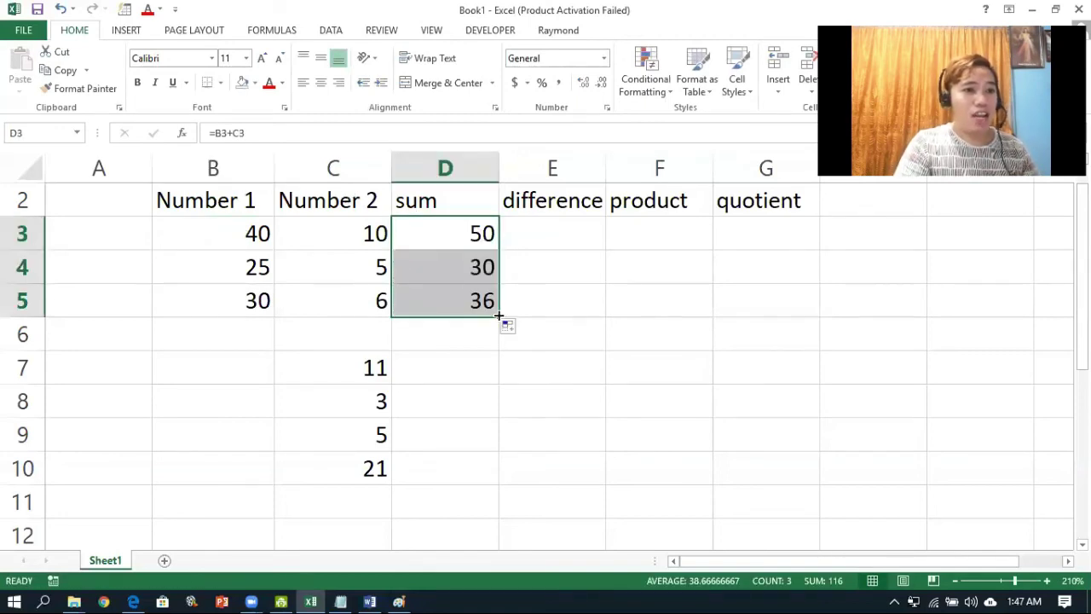
{"action": "left_click", "coordinate": [554, 236]}
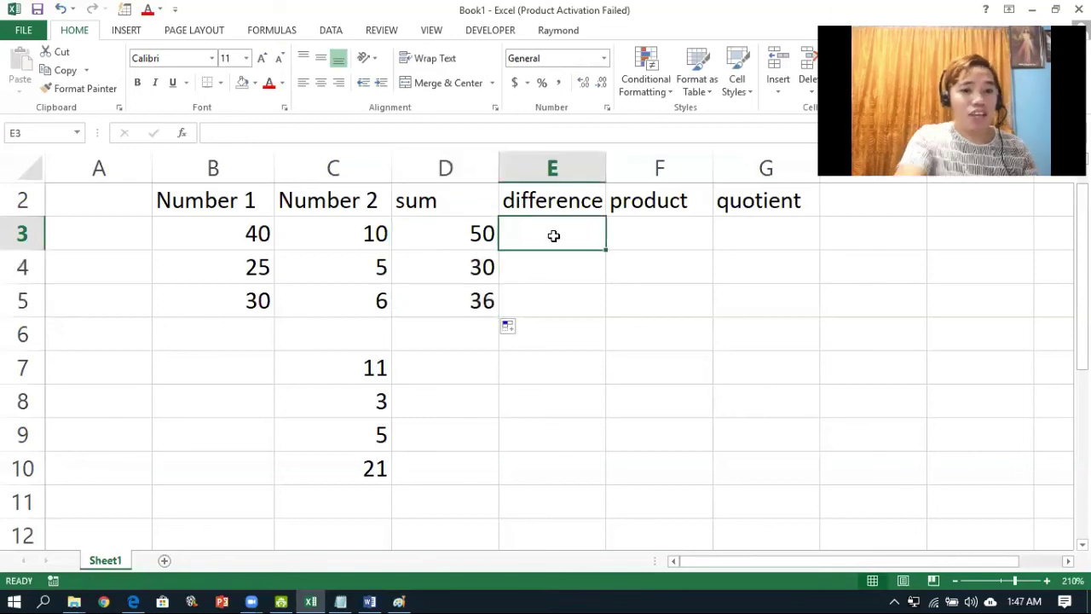
- Enter =B3-C3 in E3 and fill it down to E5, giving 30, 20, 24
{"action": "type", "text": "="}
{"action": "left_click", "coordinate": [226, 238]}
{"action": "type", "text": "-"}
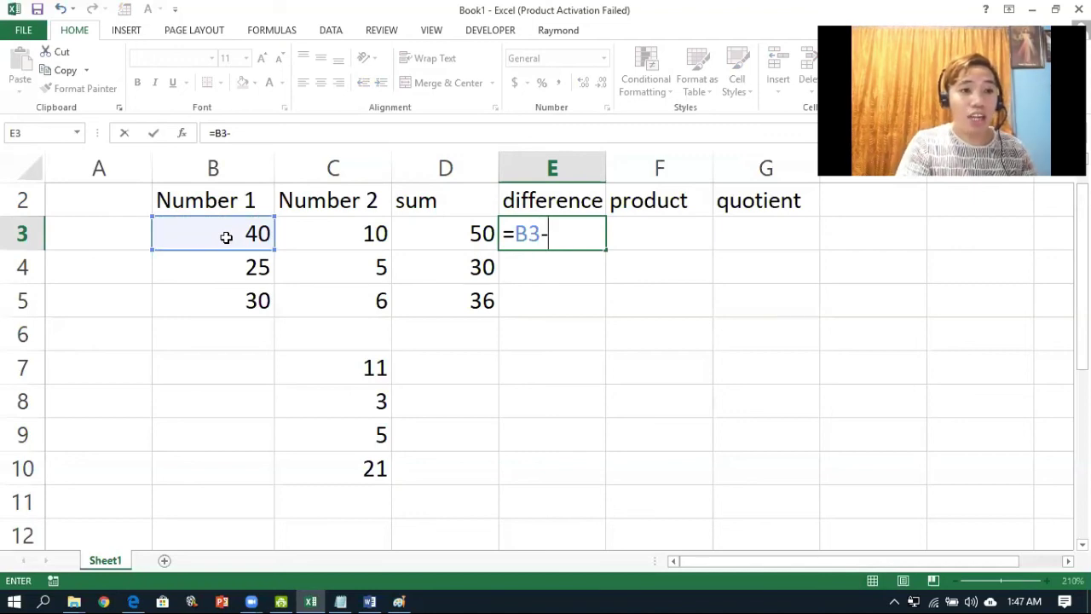
{"action": "left_click", "coordinate": [336, 237]}
{"action": "key", "text": "Return"}
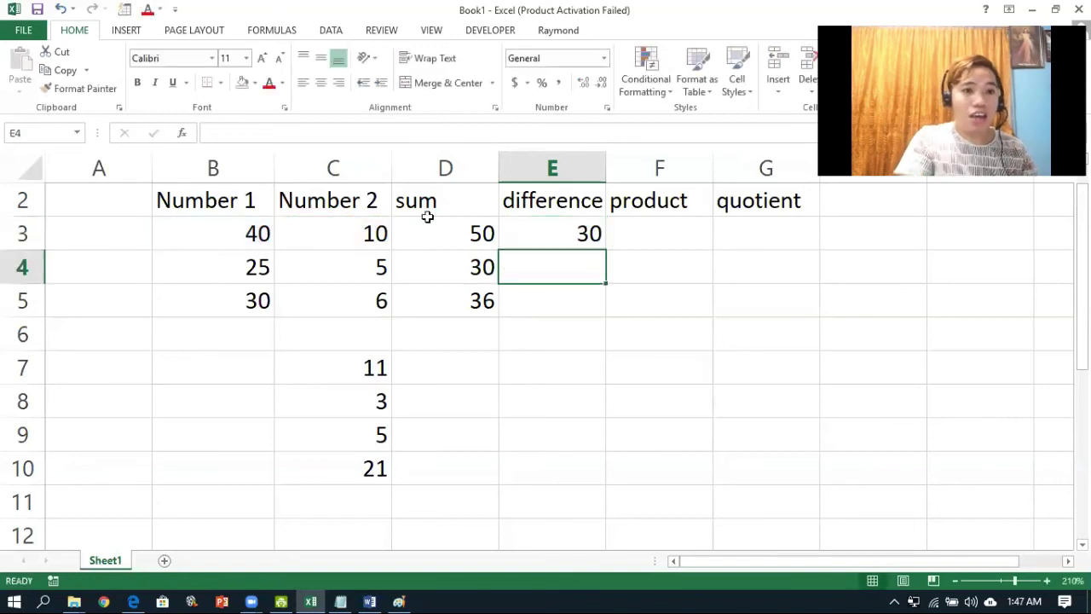
{"action": "left_click", "coordinate": [568, 229]}
{"action": "left_click_drag", "start_coordinate": [606, 249], "coordinate": [607, 316]}
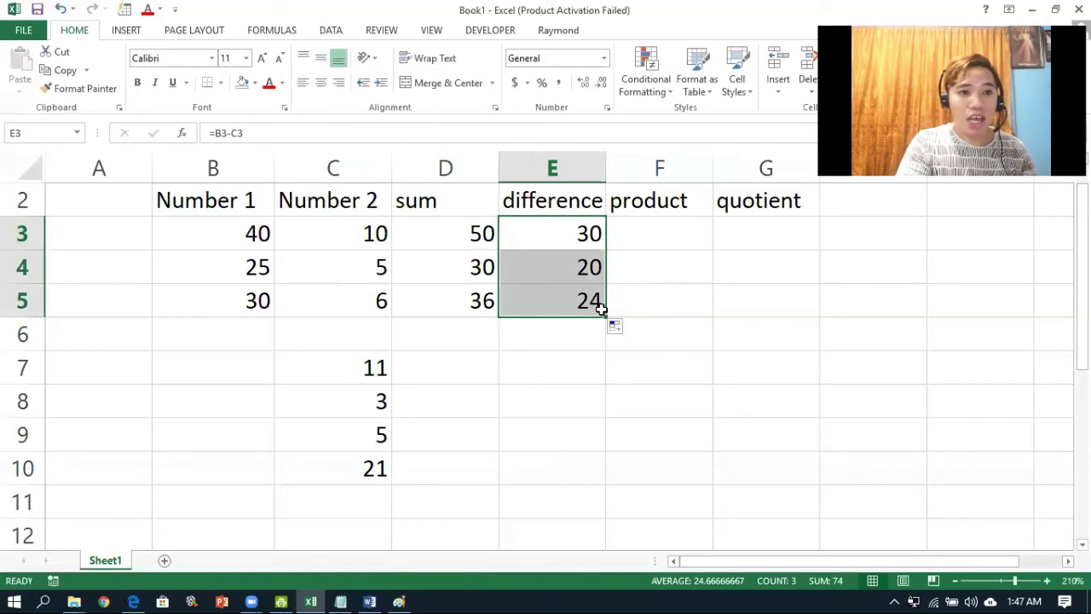
- Enter =B3*C3 in F3 and fill it down to F5, giving 400, 125, 180
{"action": "left_click", "coordinate": [665, 228]}
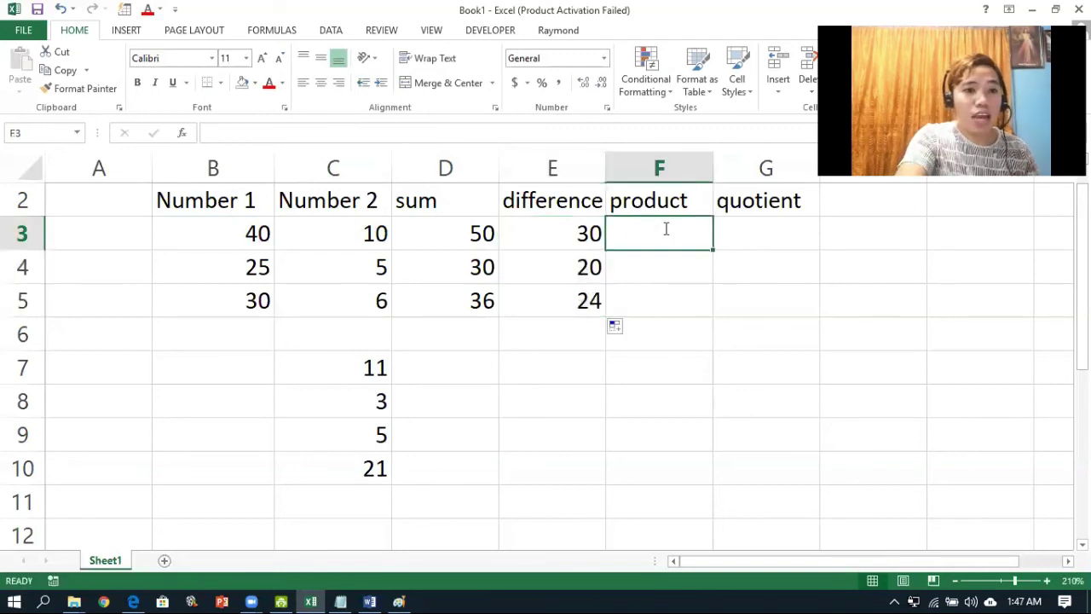
{"action": "type", "text": "="}
{"action": "left_click", "coordinate": [240, 236]}
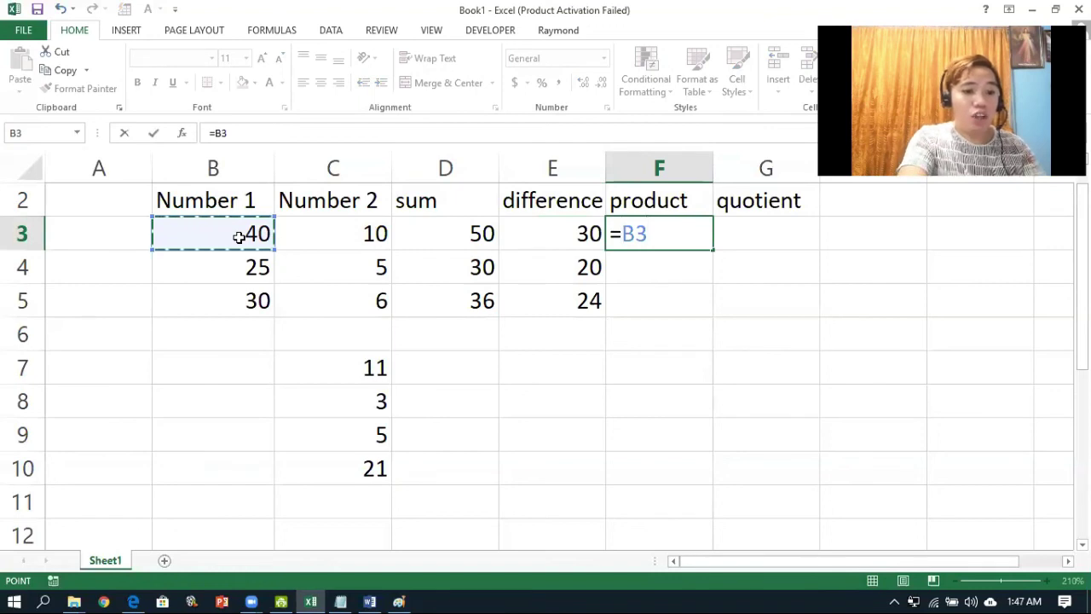
{"action": "type", "text": "*"}
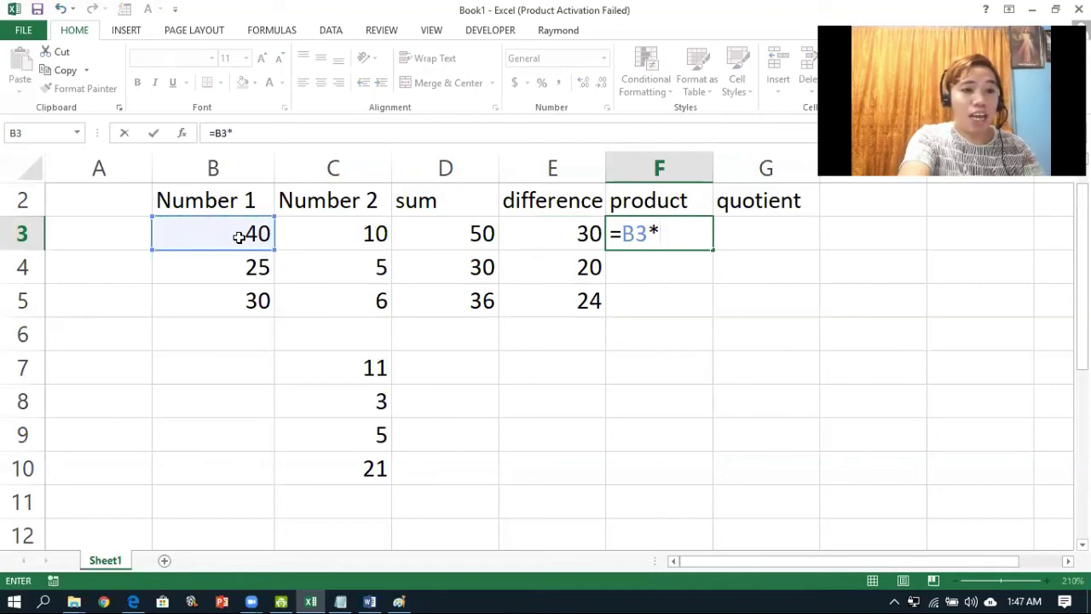
{"action": "left_click", "coordinate": [345, 233]}
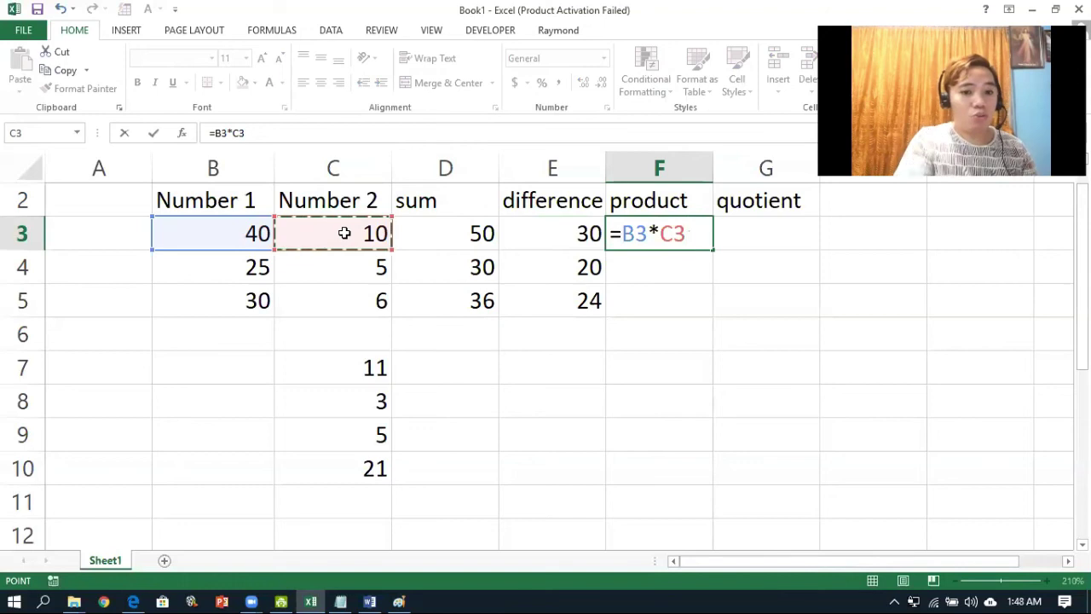
{"action": "key", "text": "Return"}
{"action": "left_click", "coordinate": [646, 233]}
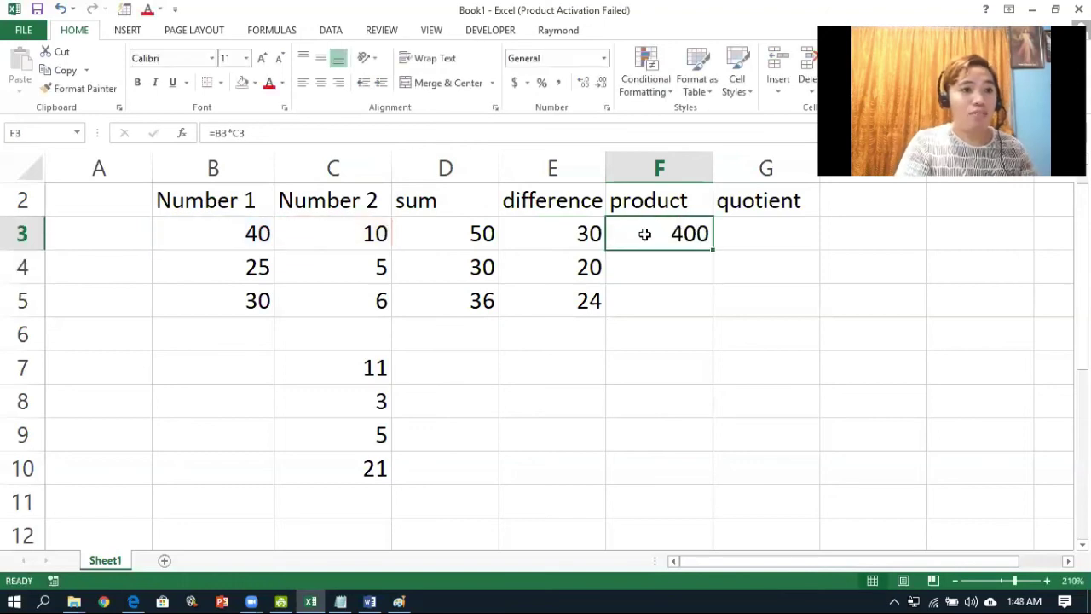
{"action": "left_click_drag", "start_coordinate": [713, 250], "coordinate": [702, 316]}
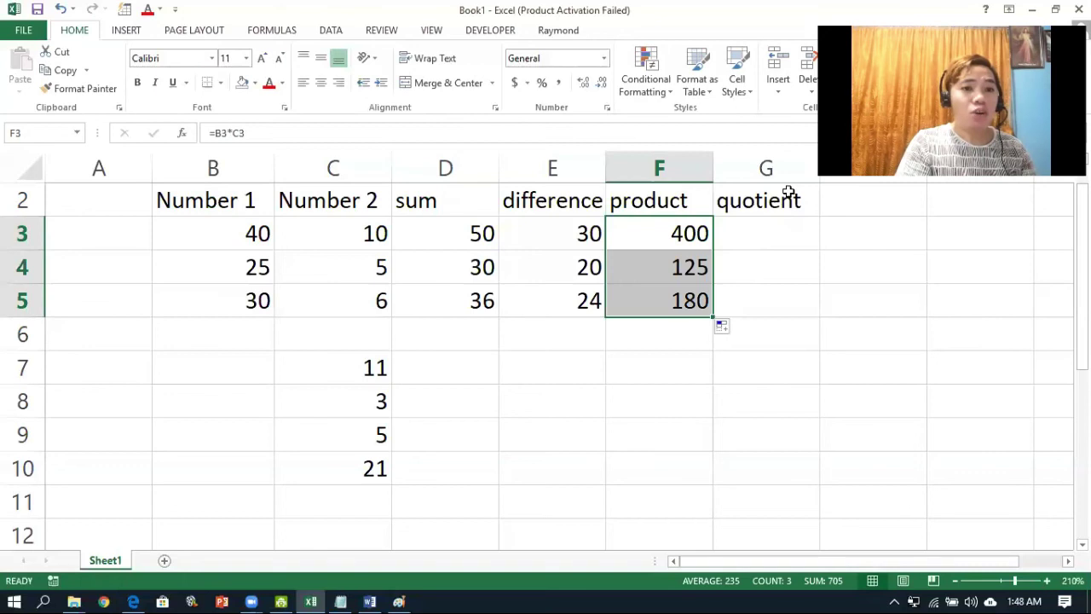
{"action": "left_click", "coordinate": [770, 250]}
- Enter the quotient formula =B3/C3 in G3 and fill it down to G5
{"action": "left_click", "coordinate": [765, 236]}
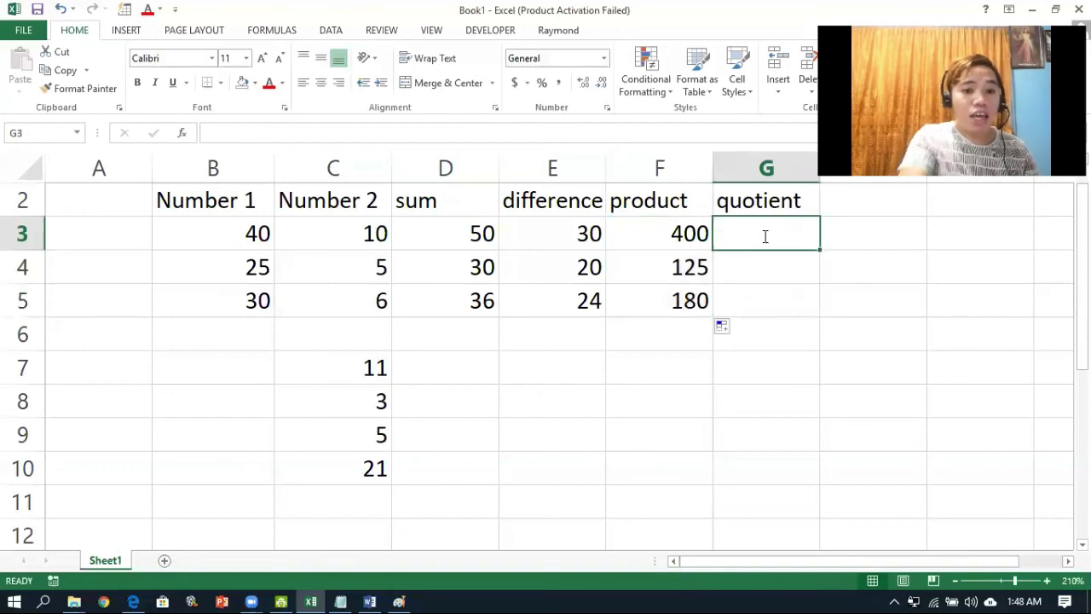
{"action": "type", "text": "="}
{"action": "left_click", "coordinate": [196, 239]}
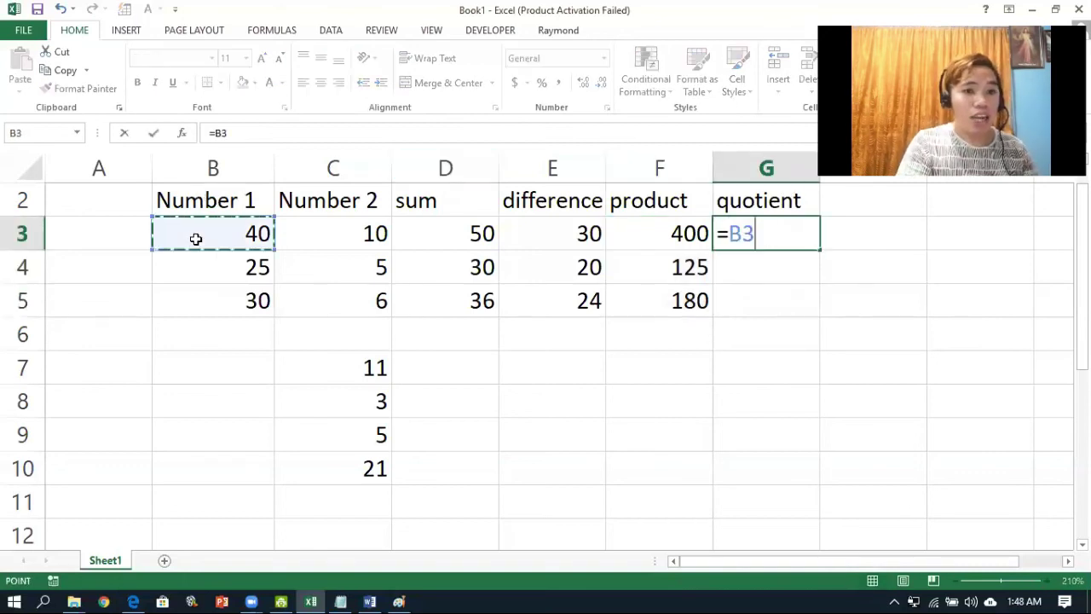
{"action": "type", "text": "/"}
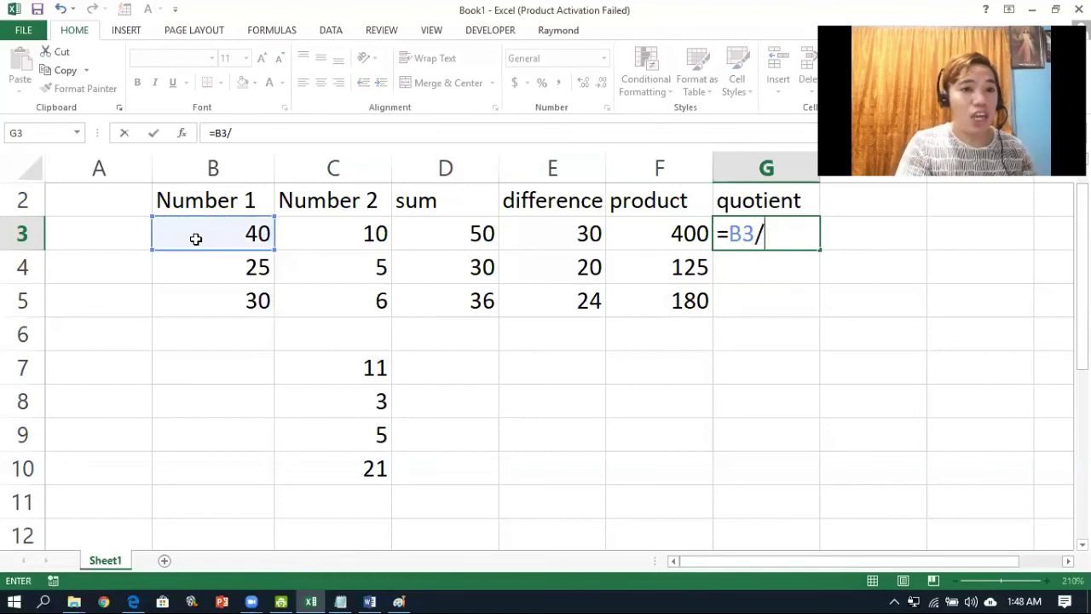
{"action": "left_click", "coordinate": [357, 232]}
{"action": "key", "text": "Return"}
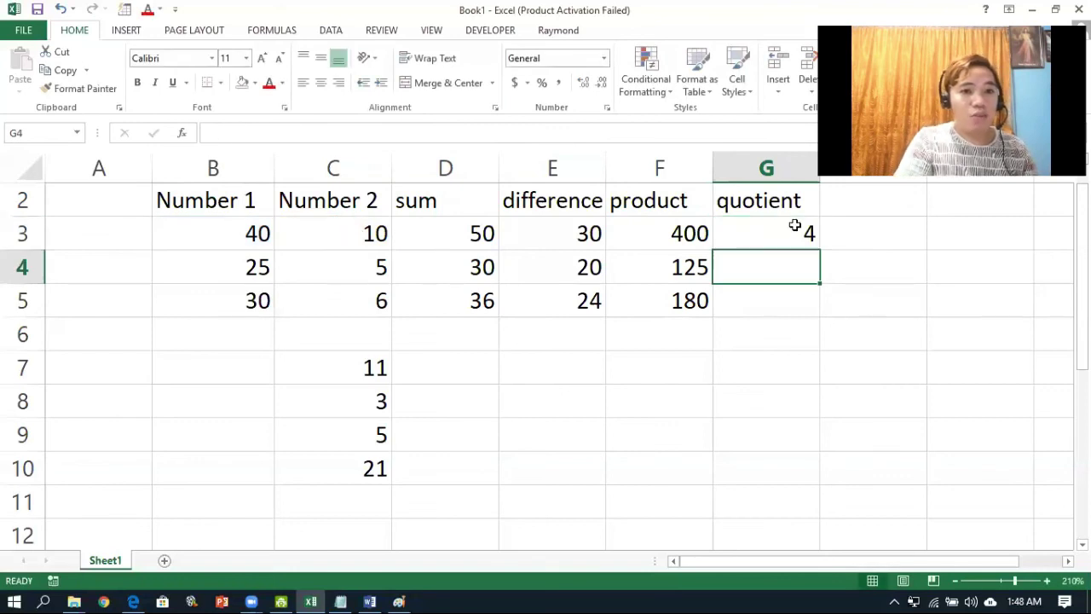
{"action": "left_click", "coordinate": [793, 229]}
{"action": "left_click_drag", "start_coordinate": [821, 253], "coordinate": [818, 315]}
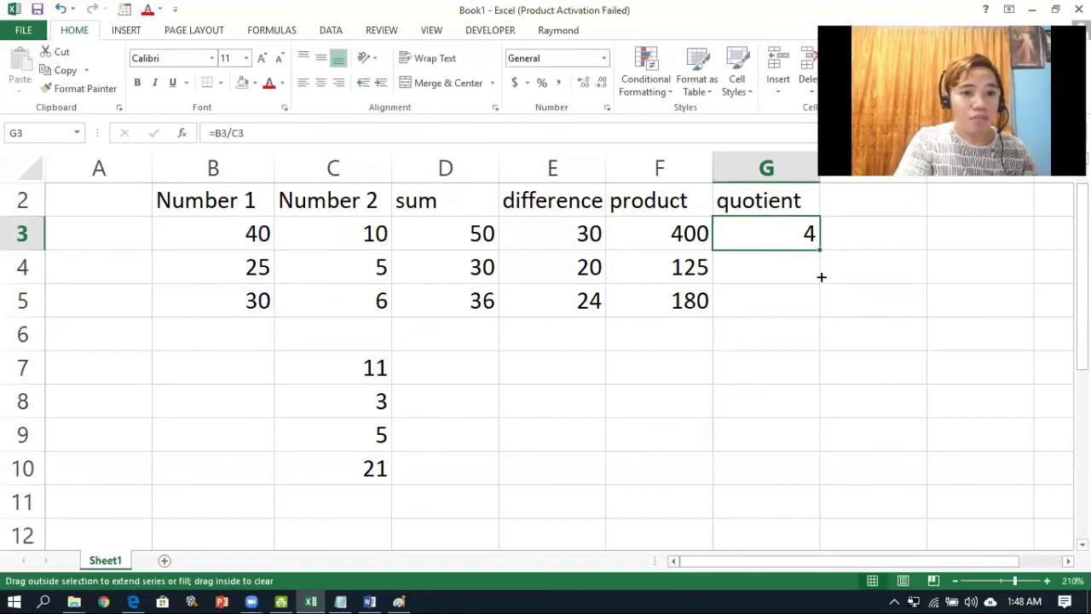
- Show G3:G5 quotients with two decimal places, then type 40 into B5
{"action": "left_click", "coordinate": [785, 230]}
{"action": "left_click", "coordinate": [774, 305]}
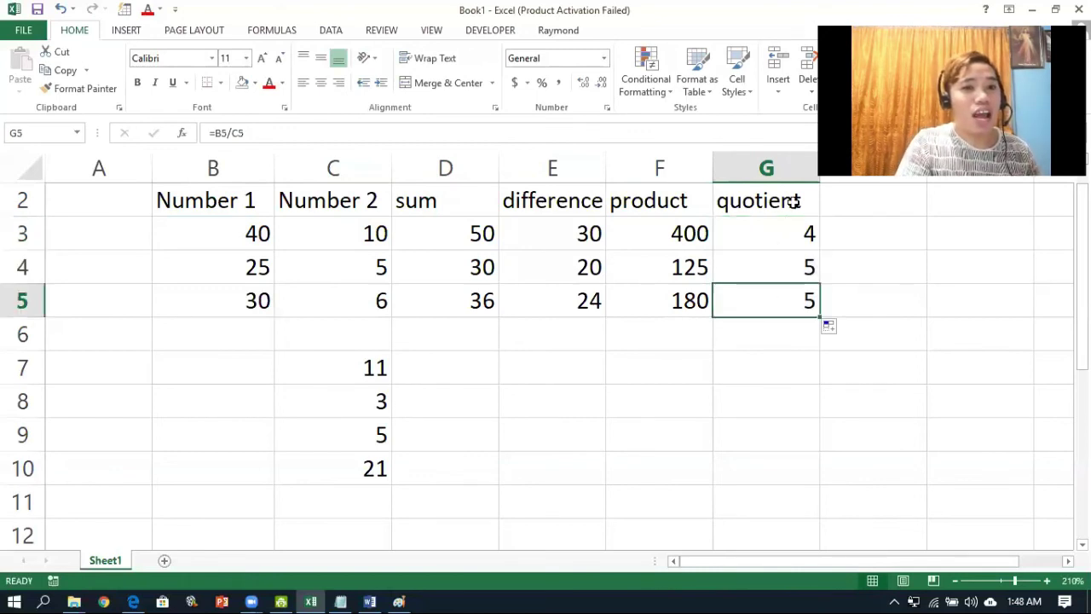
{"action": "left_click_drag", "start_coordinate": [785, 225], "coordinate": [771, 317]}
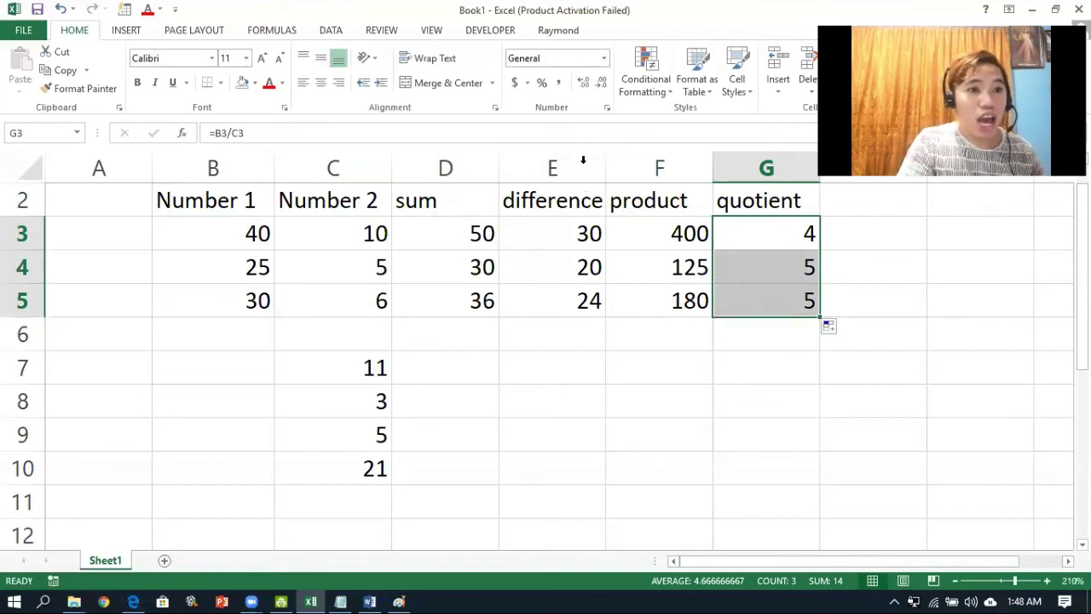
{"action": "left_click", "coordinate": [584, 85]}
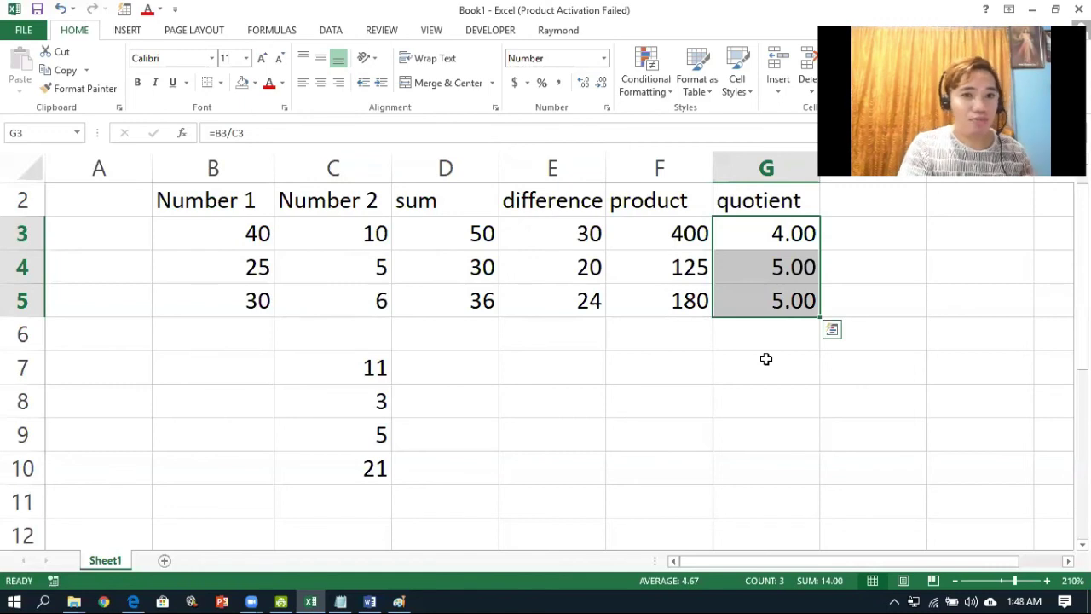
{"action": "left_click", "coordinate": [230, 305]}
{"action": "type", "text": "40"}
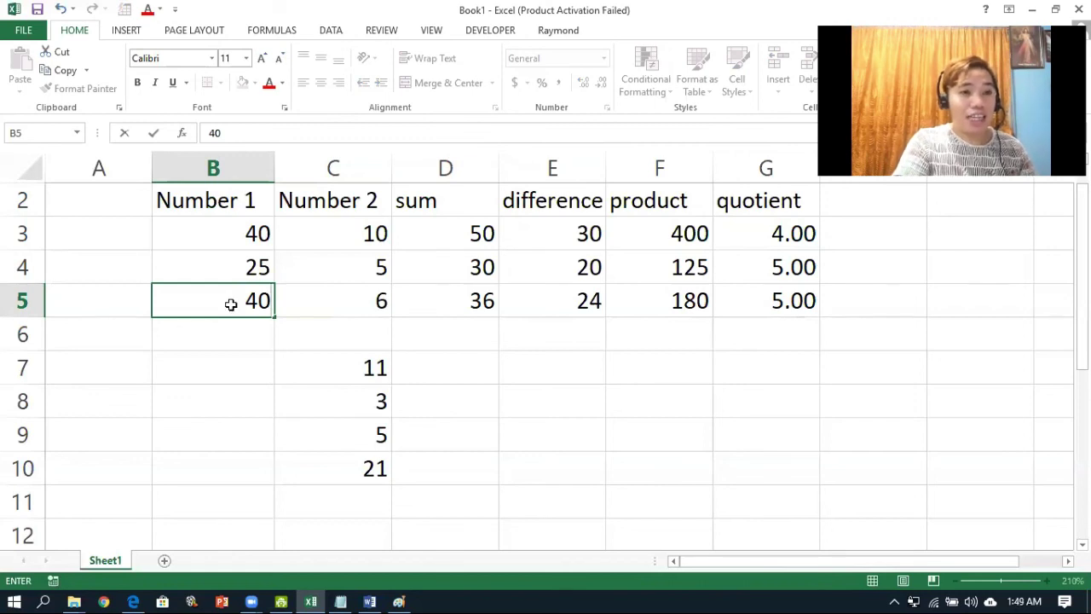
- Confirm 40 in B5 so row 5 recalculates to 46, 34, 240 and 6.67
{"action": "key", "text": "Return"}
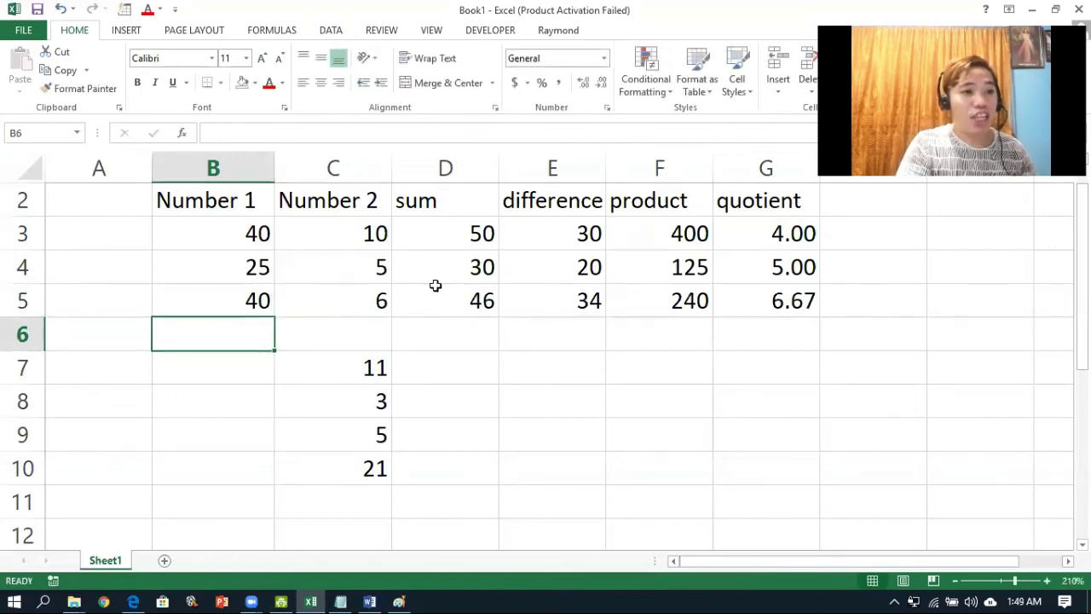